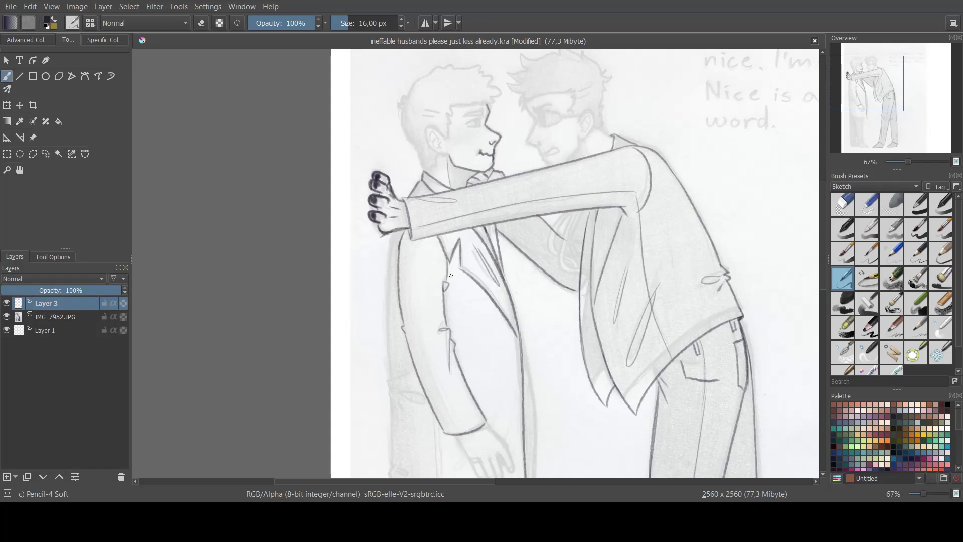
- Trace the upright figure's sleeve cuff, back of the head and hair on Layer 3 with the 16 px Pencil-4 Soft brush
drag(458, 437, 492, 425)
drag(403, 112, 419, 161)
mouse_move(406, 111)
mouse_down()
mouse_move(400, 93)
mouse_move(454, 63)
mouse_move(485, 74)
mouse_move(497, 100)
mouse_move(448, 106)
mouse_move(447, 140)
mouse_move(427, 139)
mouse_move(443, 103)
mouse_up()
key(slash)
key(slash)
- Trace the upright figure's coat along its back edge and across the bottom hem
drag(415, 221, 399, 360)
mouse_move(400, 364)
mouse_down()
mouse_move(401, 379)
mouse_move(415, 274)
mouse_move(415, 342)
mouse_move(445, 388)
mouse_up()
key(ctrl+z)
mouse_move(445, 389)
mouse_down()
mouse_move(560, 418)
mouse_move(575, 411)
mouse_up()
- Add fabric folds along the coat's back edge and a second contour line inside the rear part of the hem
key(slash)
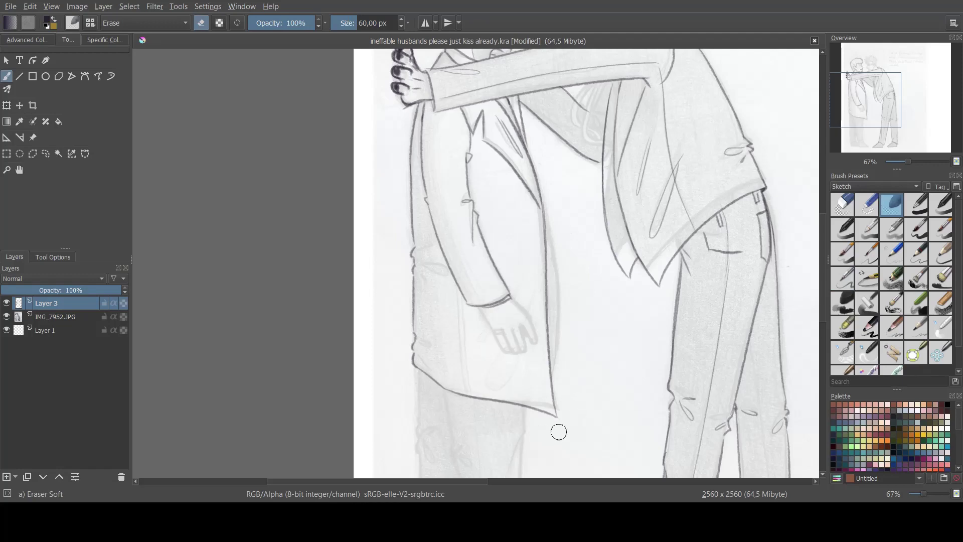
key(slash)
drag(418, 263, 435, 266)
key(ctrl+z)
key(ctrl+z)
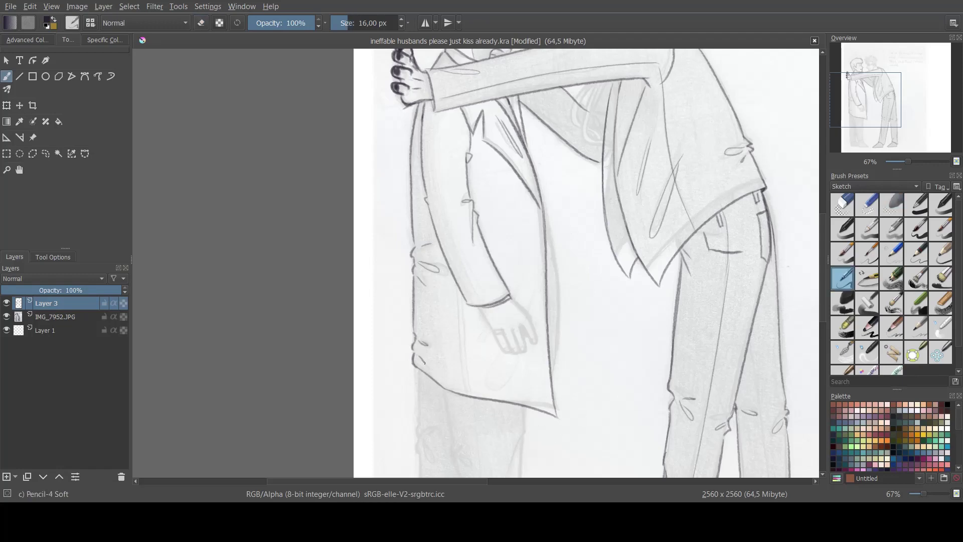
drag(415, 355, 460, 393)
- Trace the upright figure's lowered hand below the cuff, including the thumb side, knuckles and fingers
drag(517, 331, 482, 285)
mouse_move(476, 252)
mouse_down()
mouse_move(506, 299)
mouse_move(478, 284)
mouse_move(484, 307)
mouse_move(469, 285)
mouse_move(487, 309)
mouse_up()
key(ctrl+z)
mouse_move(468, 284)
mouse_down()
mouse_move(484, 306)
mouse_move(461, 291)
mouse_move(481, 270)
mouse_move(468, 285)
mouse_move(486, 307)
mouse_up()
key(ctrl+z)
key(ctrl+z)
mouse_move(467, 285)
mouse_down()
mouse_move(479, 308)
mouse_move(491, 308)
mouse_up()
mouse_move(443, 261)
mouse_down()
mouse_move(469, 306)
mouse_move(485, 305)
mouse_up()
key(ctrl+z)
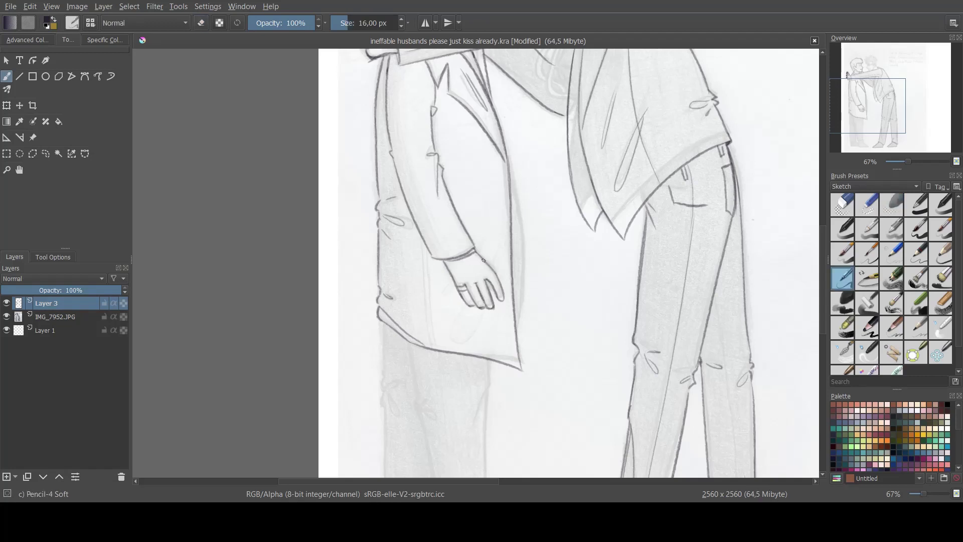
drag(483, 257, 498, 277)
scroll(570, 274, down, 1)
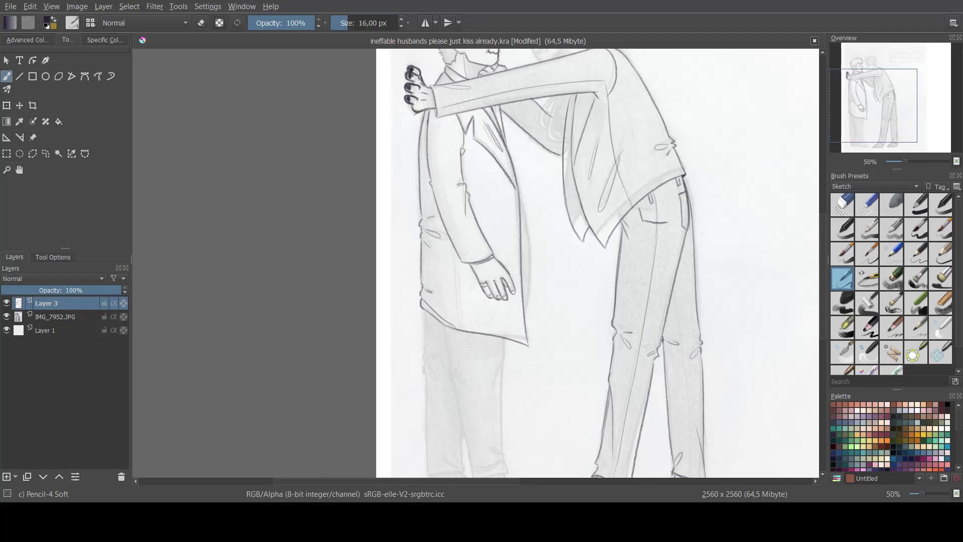
- Clean up the fingertips of the lowered hand and draw the long vertical seam on the coat's lower half
key(/)
drag(515, 297, 507, 304)
key(/)
drag(455, 253, 461, 329)
- Trace the upright figure's front trouser leg with its knee folds, outer edge and bottom cuff
drag(728, 147, 734, 30)
drag(450, 208, 480, 354)
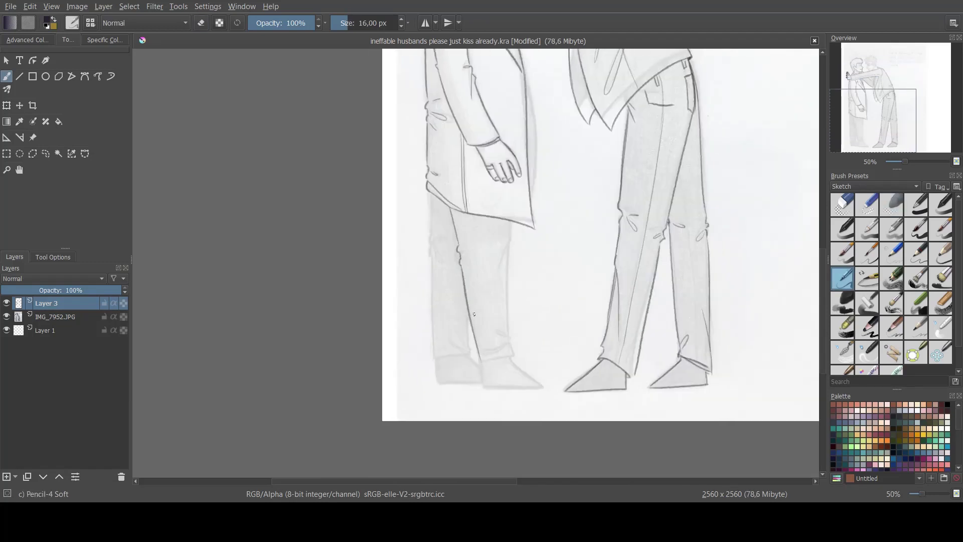
drag(509, 221, 508, 329)
drag(505, 246, 518, 359)
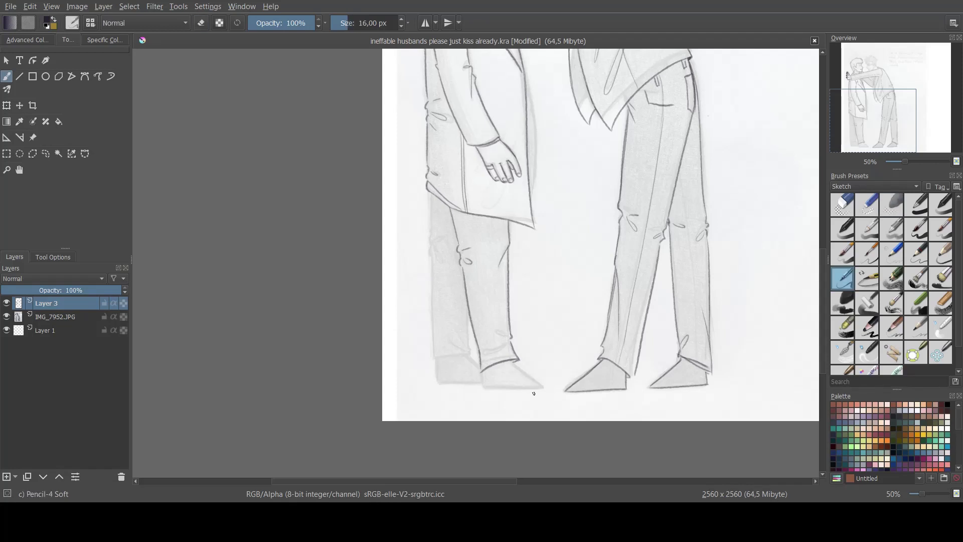
- Trace the upright figure's front shoe, rear trouser leg with ankle folds, and rear shoe
mouse_move(518, 360)
mouse_down()
mouse_move(543, 382)
mouse_move(485, 385)
mouse_up()
mouse_move(428, 194)
mouse_down()
mouse_move(434, 355)
mouse_move(474, 352)
mouse_up()
mouse_move(470, 306)
mouse_down()
mouse_move(469, 342)
mouse_move(451, 337)
mouse_move(513, 343)
mouse_up()
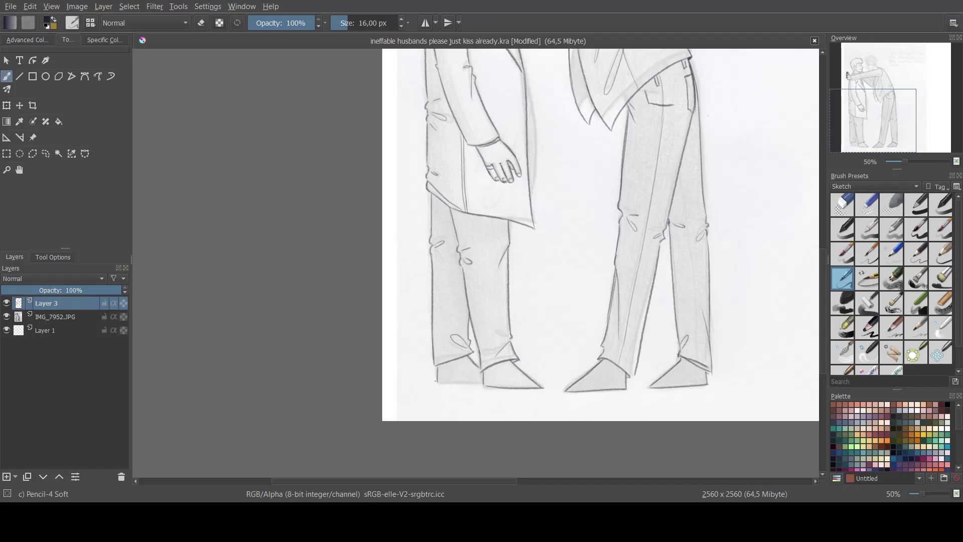
drag(437, 382, 482, 385)
- Draw a second line along the upright figure's coat front, from below the lapel toward the hem
drag(502, 216, 478, 409)
key(ctrl+z)
drag(501, 262, 511, 397)
key(ctrl+z)
drag(504, 281, 509, 375)
key(ctrl+z)
drag(503, 278, 508, 377)
key(ctrl+z)
drag(503, 273, 509, 369)
key(ctrl+z)
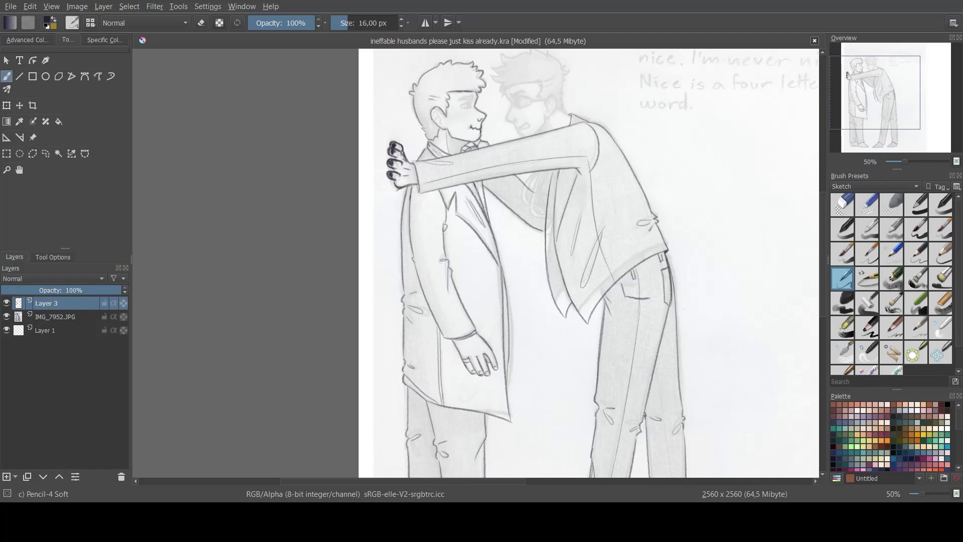
- Draw the upright figure's eyebrow, eye details and inner ear lines
scroll(476, 102, up, 2)
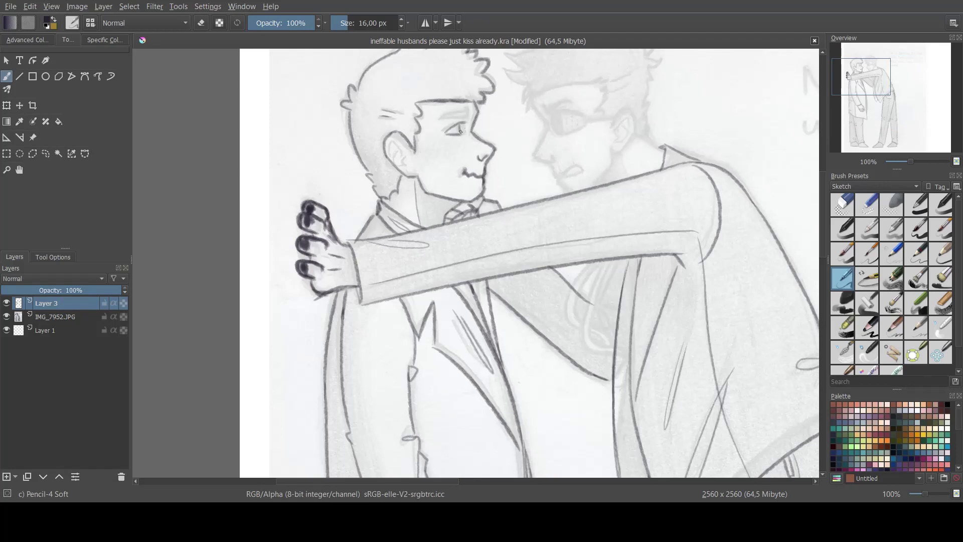
mouse_move(445, 114)
mouse_down()
mouse_move(472, 115)
mouse_move(461, 124)
mouse_up()
mouse_move(398, 142)
mouse_down()
mouse_move(409, 158)
mouse_move(400, 169)
mouse_move(391, 141)
mouse_move(402, 166)
mouse_up()
key(ctrl+z)
- Erase the trouser hem line above the leaning figure's rear shoe with the 50 px Eraser Circle
drag(862, 77, 882, 136)
click(892, 205)
click(843, 205)
drag(615, 335, 655, 362)
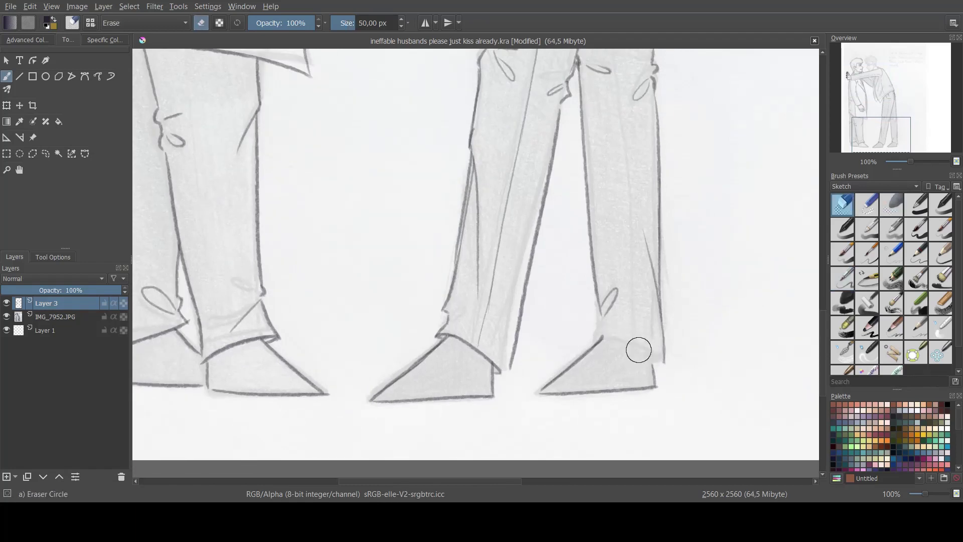
key(/)
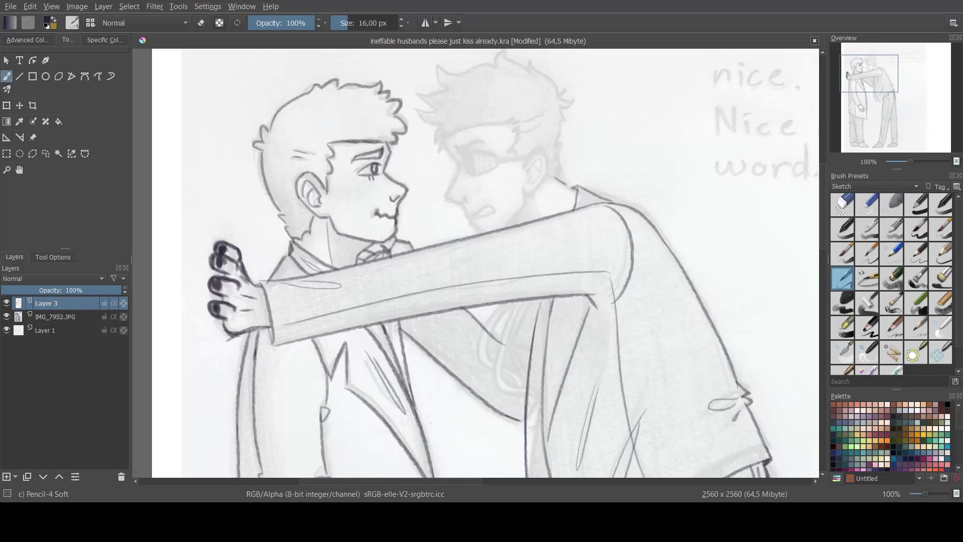
- Trace the leaning figure's nape, the back and crown of the hair, and the top tuft
mouse_move(561, 187)
mouse_down()
mouse_move(560, 87)
mouse_move(529, 60)
mouse_up()
drag(530, 61, 558, 89)
drag(502, 66, 507, 136)
drag(512, 122, 534, 135)
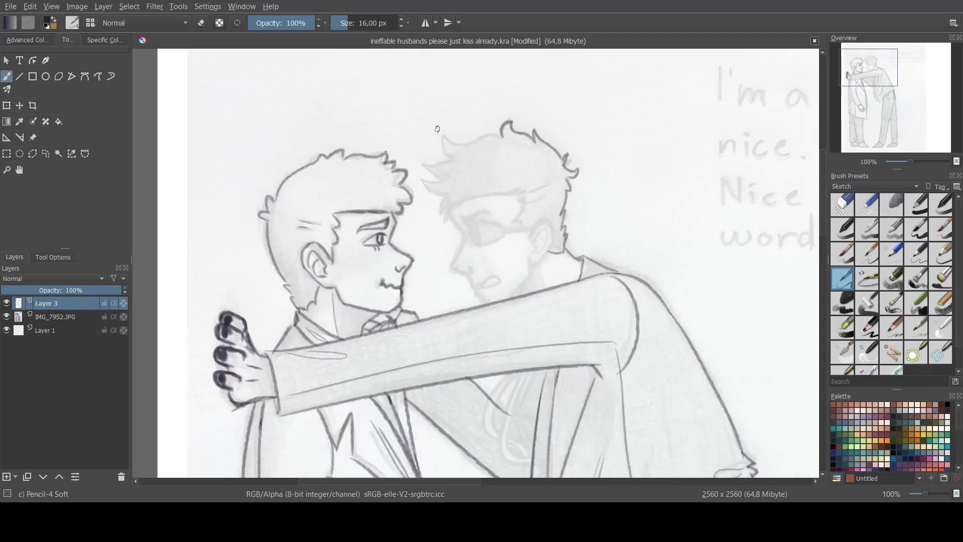
- Trace the spiky front strands and fringe of the leaning figure's hair
drag(442, 133, 454, 157)
drag(443, 134, 501, 137)
drag(422, 165, 446, 177)
mouse_move(423, 165)
mouse_down()
mouse_move(454, 157)
mouse_move(422, 180)
mouse_up()
mouse_move(422, 180)
mouse_down()
mouse_move(445, 198)
mouse_move(447, 223)
mouse_up()
- Trace the leaning figure's hairline across the forehead and add strands at the temple
mouse_move(453, 207)
mouse_down()
mouse_move(521, 189)
mouse_move(513, 190)
mouse_move(524, 237)
mouse_move(552, 234)
mouse_move(533, 264)
mouse_move(550, 237)
mouse_move(535, 232)
mouse_up()
key(ctrl+z)
key(ctrl+z)
key(ctrl+z)
key(ctrl+z)
key(ctrl+z)
drag(553, 183, 531, 196)
- Trace the leaning figure's face profile from forehead to chin, plus the jawline and open mouth
mouse_move(455, 210)
mouse_down()
mouse_move(475, 268)
mouse_move(465, 272)
mouse_move(463, 238)
mouse_up()
key(ctrl+z)
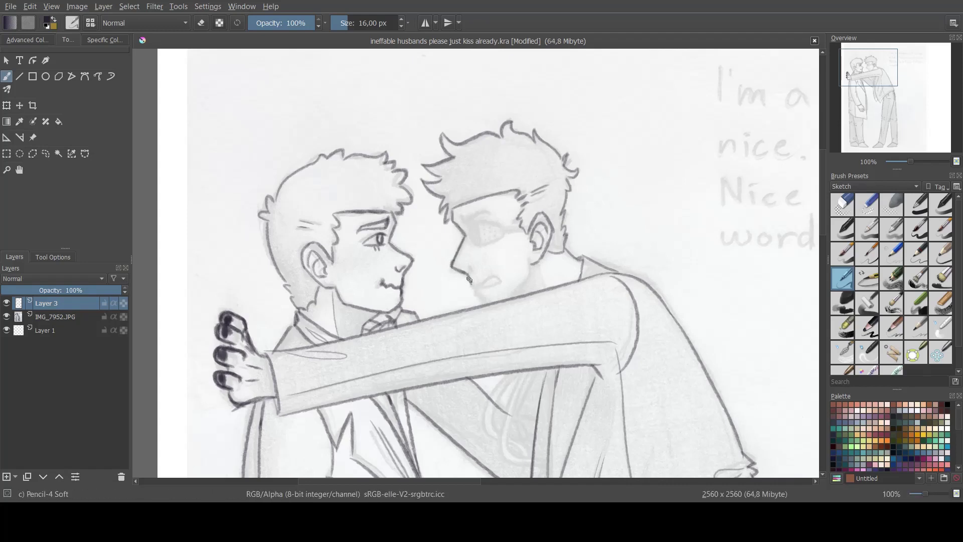
drag(469, 279, 485, 303)
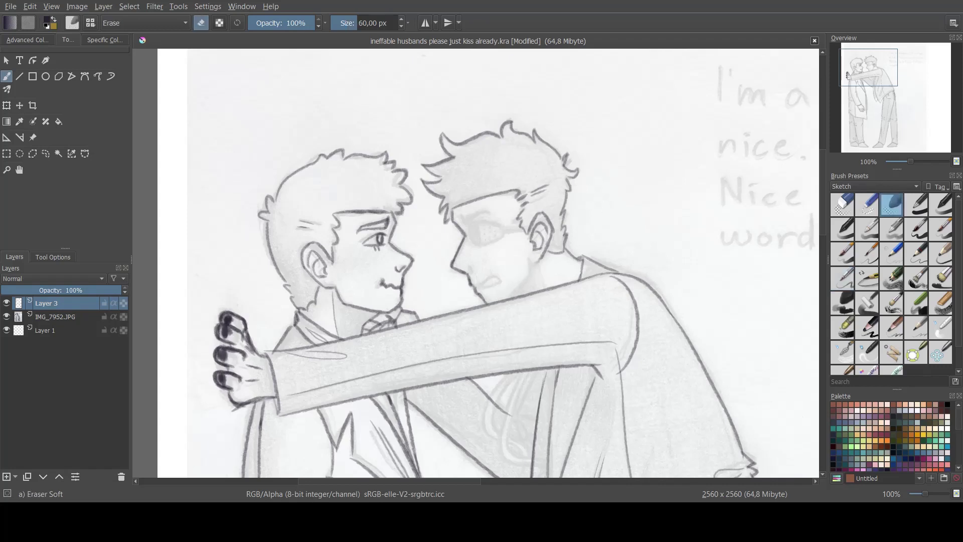
mouse_move(536, 265)
mouse_down()
mouse_move(508, 299)
mouse_move(500, 282)
mouse_up()
key(ctrl+z)
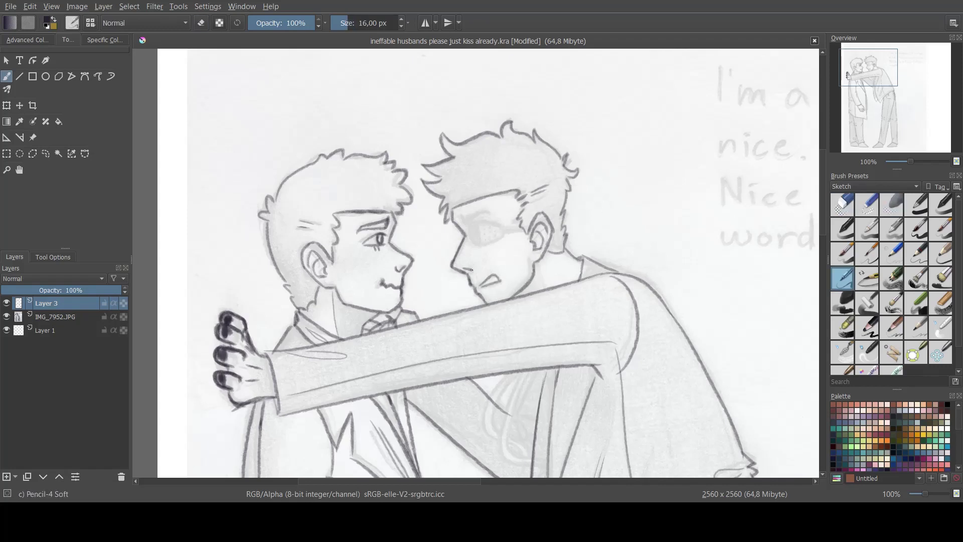
- Draw the leaning figure's eyebrow and sunglasses with the temple arm, and fill the lens with small dots
drag(464, 222, 491, 217)
mouse_move(469, 229)
mouse_down()
mouse_move(477, 247)
mouse_move(475, 222)
mouse_move(463, 238)
mouse_move(502, 225)
mouse_up()
key(ctrl+z)
key(ctrl+z)
mouse_move(505, 233)
mouse_down()
mouse_move(480, 246)
mouse_move(532, 227)
mouse_up()
drag(505, 230, 532, 232)
key(slash)
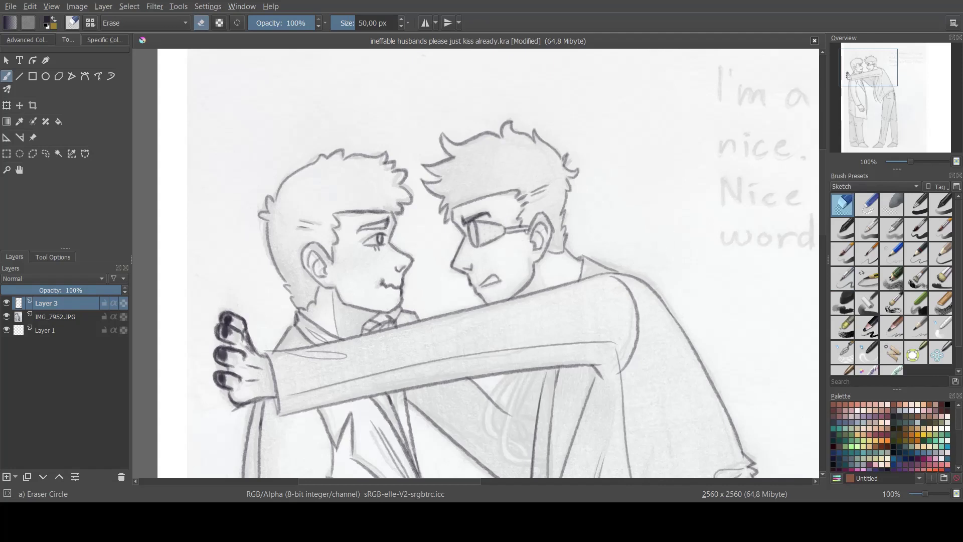
key(slash)
drag(471, 232, 494, 236)
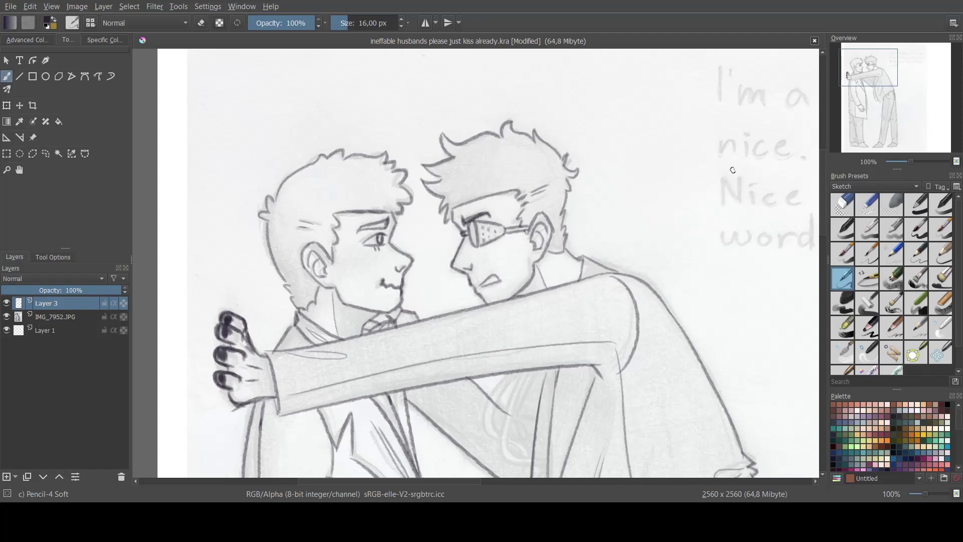
- Trace the loops of the leaning figure's scarf hanging beneath the outstretched arm
scroll(391, 236, down, 10)
scroll(399, 251, up, 6)
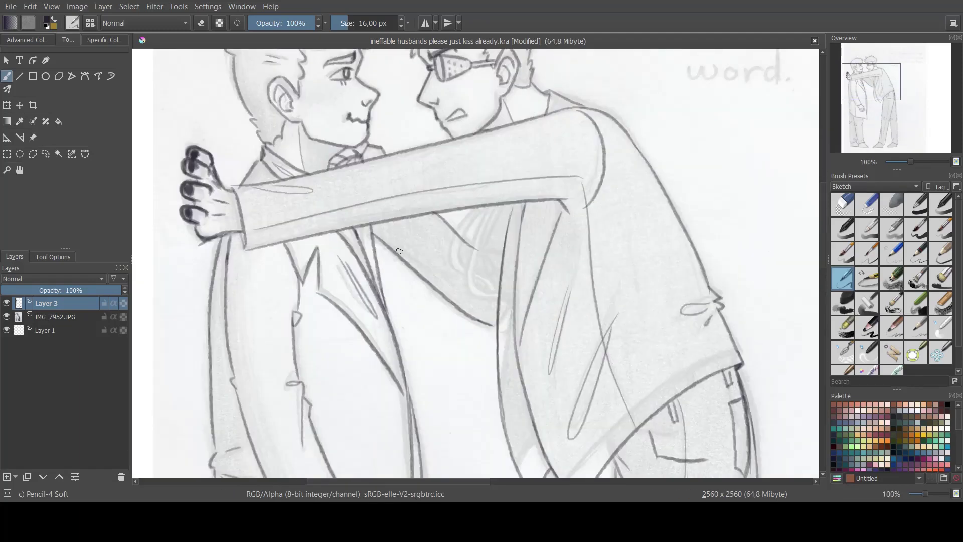
key(e)
key(e)
key(ctrl+z)
key(slash)
key(slash)
mouse_move(474, 208)
mouse_down()
mouse_move(450, 264)
mouse_move(466, 279)
mouse_up()
mouse_move(486, 208)
mouse_down()
mouse_move(467, 271)
mouse_move(486, 300)
mouse_up()
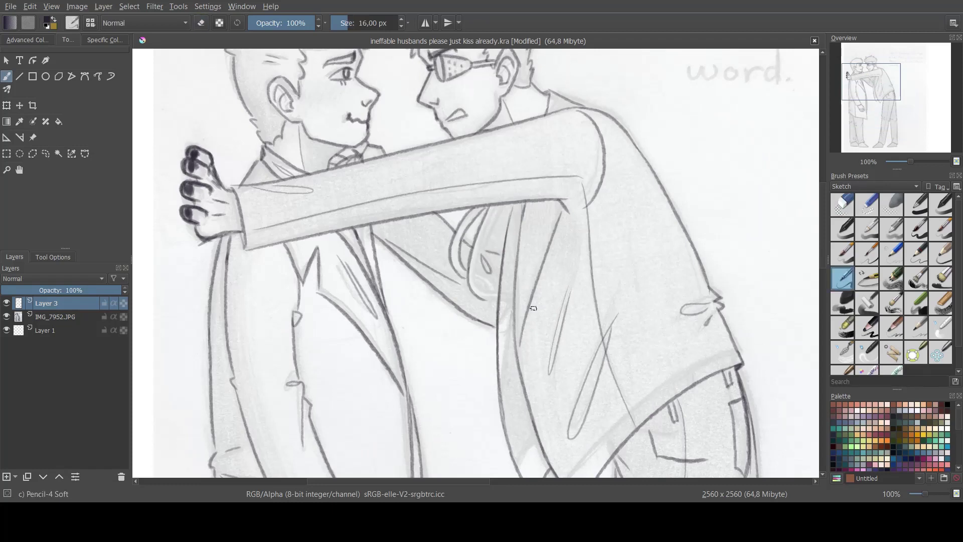
- Trace the curled lower end of the scarf and erase the jacket edge line overlapping it
key(ctrl+z)
drag(468, 261, 497, 298)
mouse_move(495, 207)
mouse_down()
mouse_move(478, 264)
mouse_move(497, 290)
mouse_up()
key(ctrl+z)
key(slash)
drag(499, 295, 514, 295)
key(slash)
mouse_move(497, 299)
mouse_down()
mouse_move(504, 316)
mouse_move(488, 312)
mouse_up()
scroll(581, 197, down, 1)
scroll(547, 224, up, 1)
- Erase overlapping lines at the top of the scarf and redraw its upper strands below the arm
key(slash)
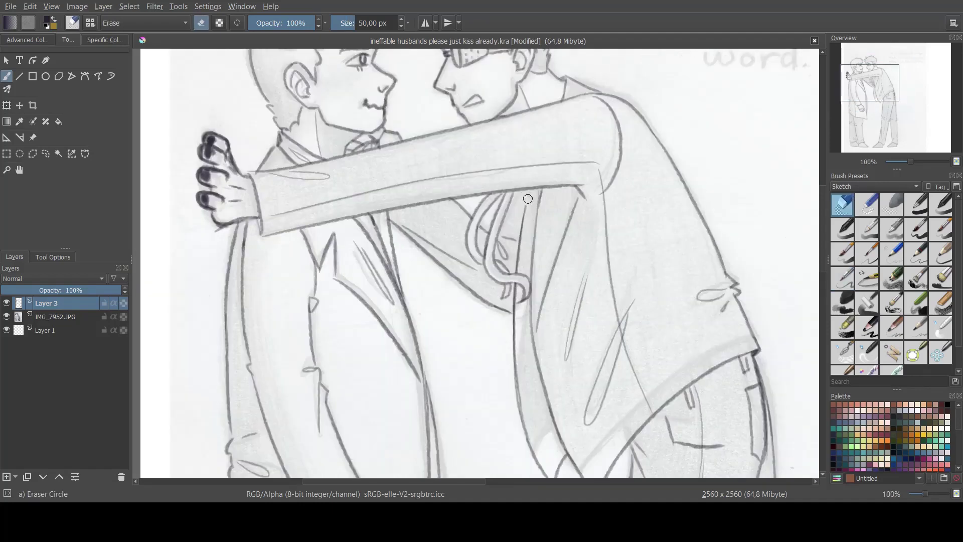
mouse_move(526, 201)
mouse_down()
mouse_move(520, 234)
mouse_move(498, 215)
mouse_up()
mouse_move(513, 194)
mouse_down()
mouse_move(481, 201)
mouse_move(474, 214)
mouse_move(504, 218)
mouse_up()
click(843, 278)
key(ctrl+z)
click(892, 204)
click(843, 205)
click(843, 278)
drag(526, 191, 507, 216)
drag(511, 192, 501, 207)
key(ctrl+z)
click(843, 205)
key(slash)
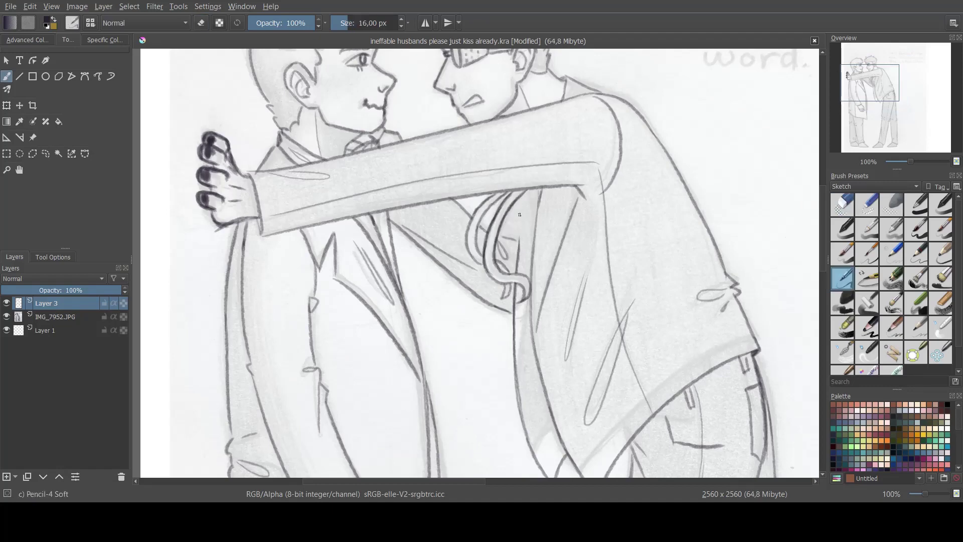
- Erase the heavy outline of the leaning figure's outstretched hand and redraw the fingers and wrist with finer lines
scroll(519, 215, down, 2)
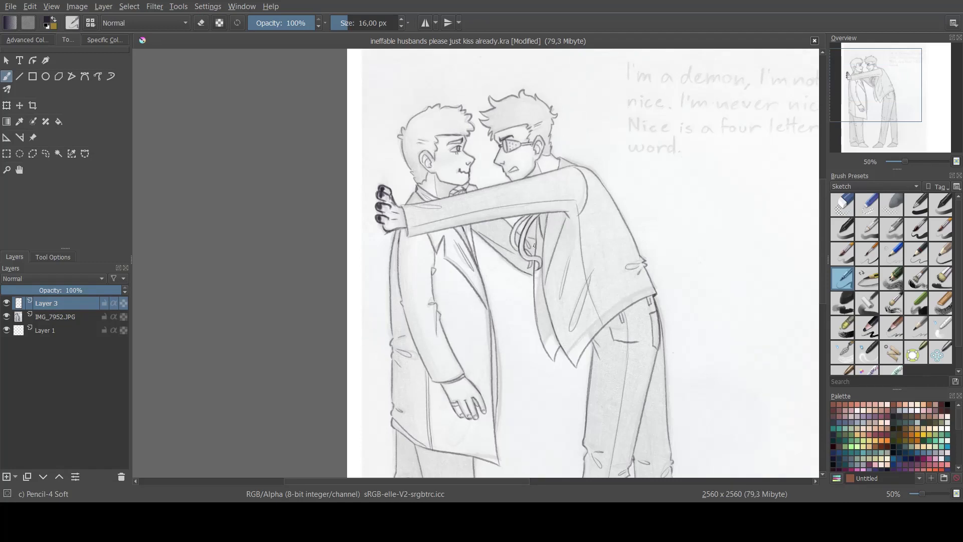
scroll(534, 216, up, 1)
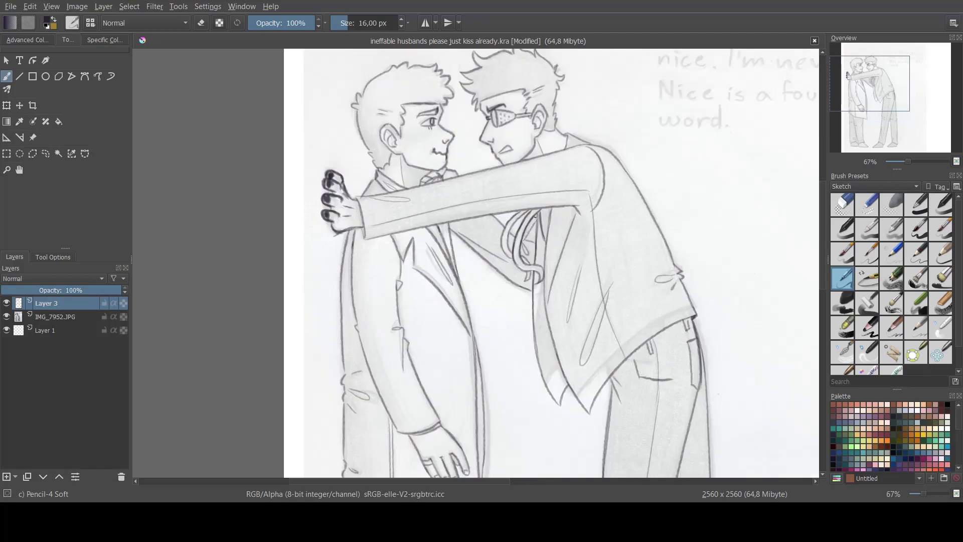
click(892, 204)
mouse_move(332, 229)
mouse_down()
mouse_move(351, 169)
mouse_move(331, 217)
mouse_move(354, 224)
mouse_up()
key(slash)
mouse_move(342, 198)
mouse_down()
mouse_move(327, 206)
mouse_move(332, 221)
mouse_move(365, 232)
mouse_up()
drag(345, 184, 358, 198)
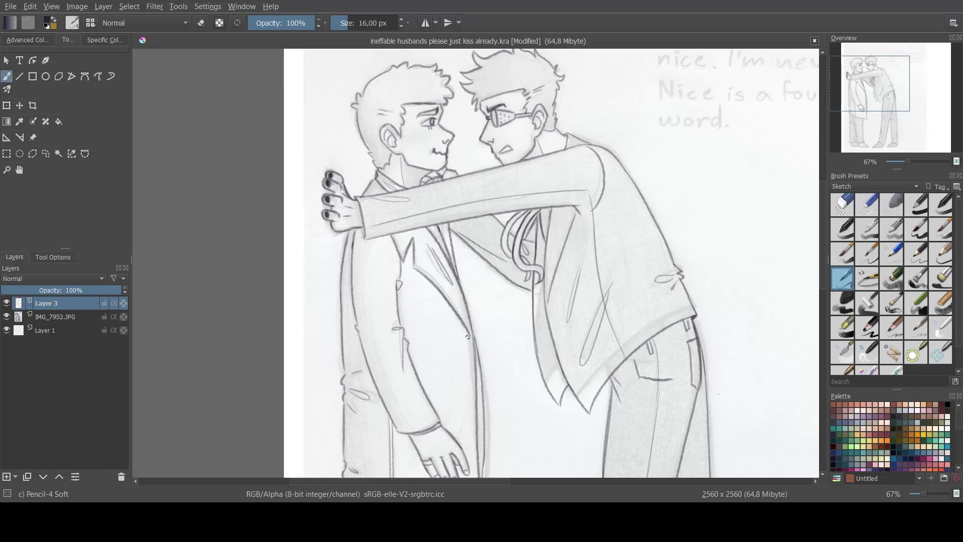
- Draw oval fold marks on the upright figure's coat around the lowered hand
drag(823, 235, 823, 284)
mouse_move(466, 224)
mouse_down()
mouse_move(455, 247)
mouse_move(466, 225)
mouse_up()
drag(429, 291, 452, 293)
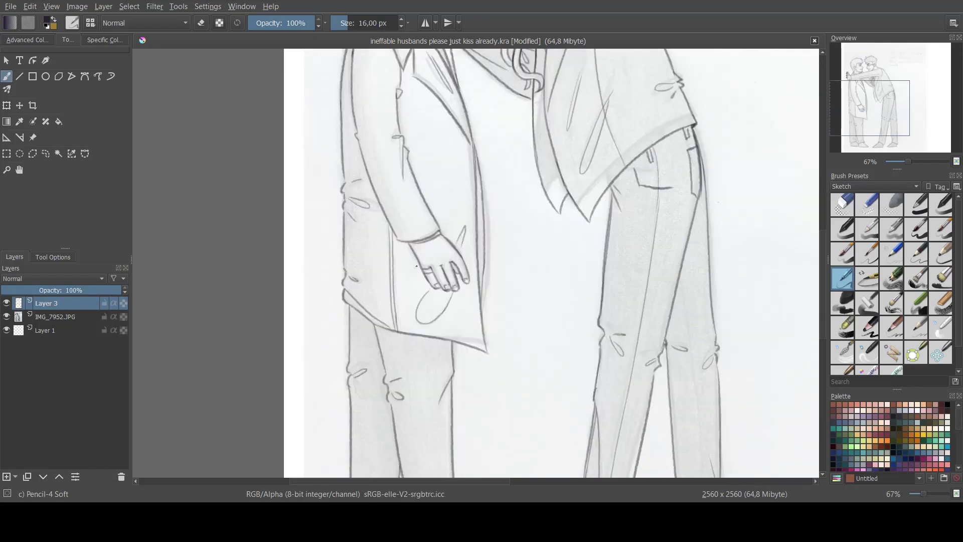
drag(419, 266, 411, 277)
drag(453, 225, 446, 235)
- Lighten the upright figure's hair outline with the 60 px Eraser Soft and retrace the hair with a darker pencil line
scroll(685, 250, down, 1)
drag(823, 283, 823, 310)
drag(857, 125, 883, 89)
scroll(355, 111, up, 2)
scroll(552, 221, down, 1)
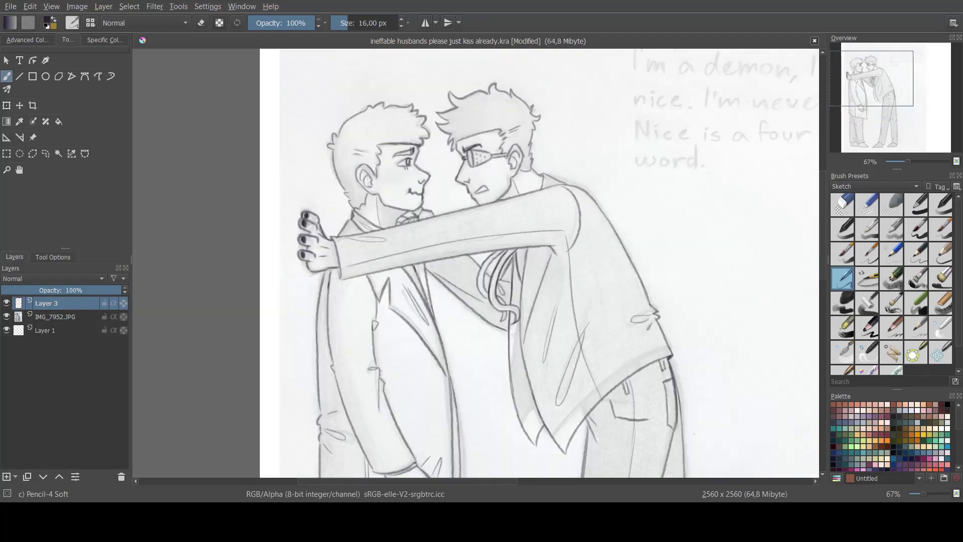
click(891, 205)
drag(332, 159, 348, 194)
key(slash)
mouse_move(370, 108)
mouse_down()
mouse_move(417, 113)
mouse_move(428, 143)
mouse_move(376, 170)
mouse_move(372, 195)
mouse_move(351, 204)
mouse_move(367, 209)
mouse_up()
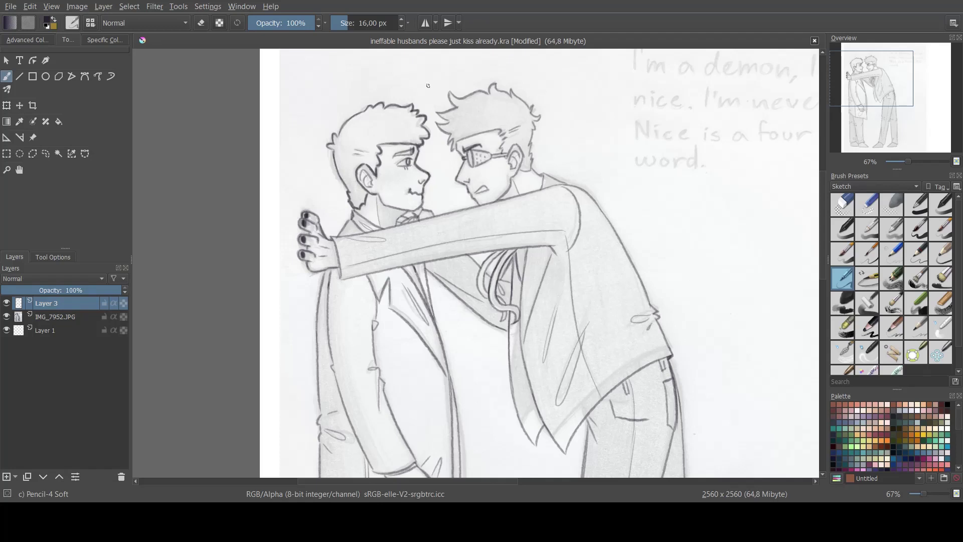
- Retrace the upright figure's chin and jawline and refine the details around the eye
drag(424, 196, 422, 206)
mouse_move(379, 196)
mouse_down()
mouse_move(409, 210)
mouse_move(395, 207)
mouse_move(423, 205)
mouse_up()
key(ctrl+z)
drag(397, 165, 404, 159)
- Darken the upright figure's collar, shoulder line and the upper part of the coat's back edge
drag(355, 214, 379, 227)
mouse_move(353, 219)
mouse_down()
mouse_move(368, 231)
mouse_move(338, 236)
mouse_up()
drag(327, 270, 331, 358)
click(843, 205)
click(843, 279)
drag(630, 219, 642, 105)
drag(337, 158, 329, 190)
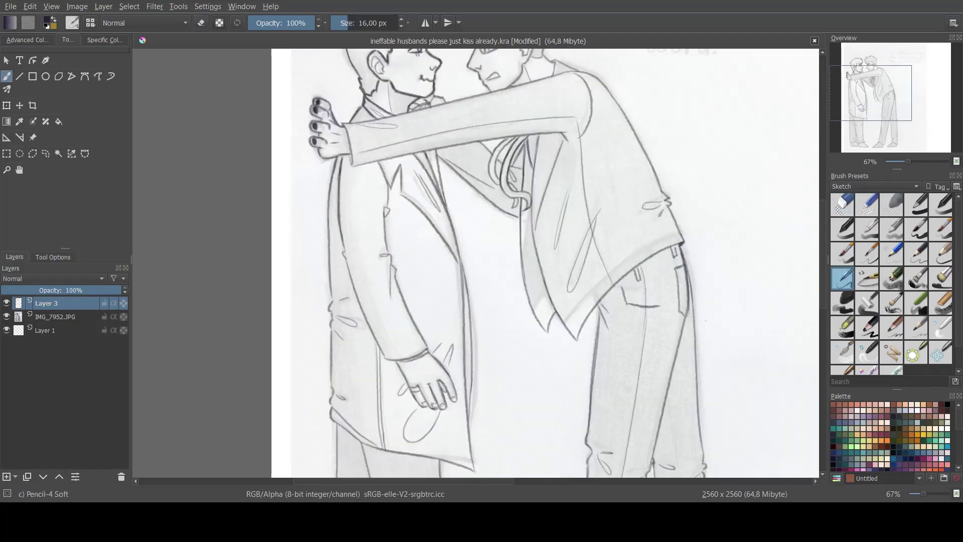
- Retrace the top finger of the outstretched hand and the long back edge of the upright figure's coat
drag(315, 99, 312, 114)
mouse_move(330, 184)
mouse_down()
mouse_move(330, 320)
mouse_move(332, 331)
mouse_move(357, 325)
mouse_move(331, 409)
mouse_up()
key(ctrl+z)
- Lighten the rear part of the coat's hem with the 60 px Eraser Soft and retrace it in pencil
click(891, 205)
drag(369, 438, 342, 421)
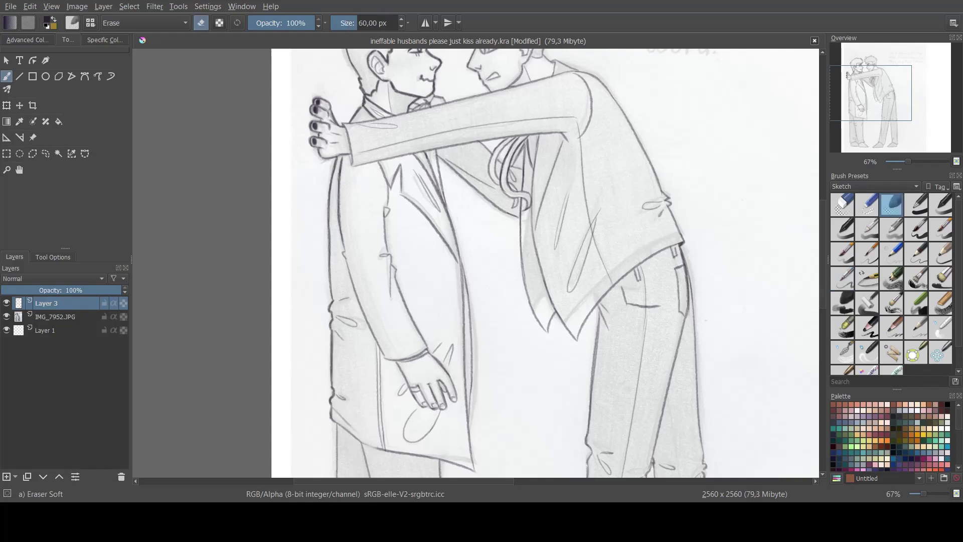
key(e)
scroll(398, 454, down, 3)
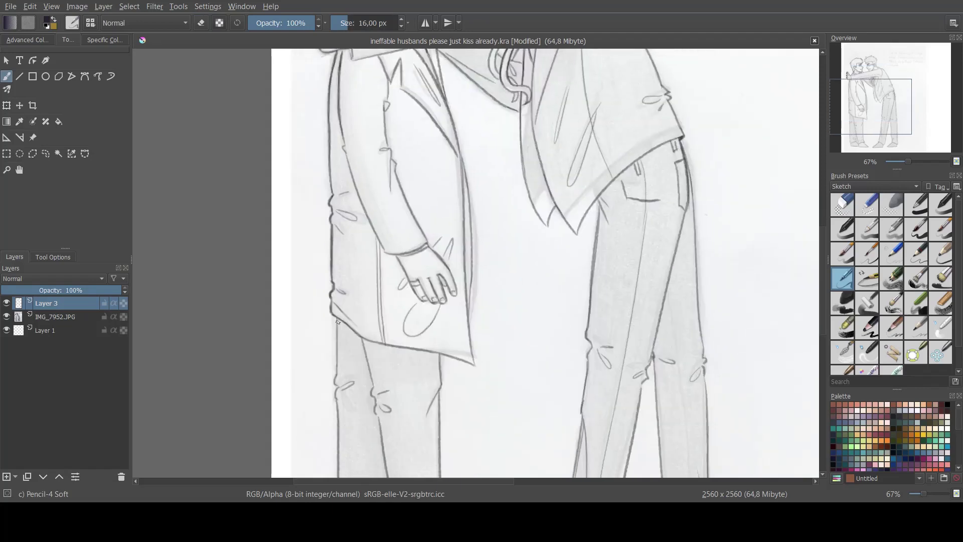
- Retrace the upright figure's rear trouser edge, the coat's hem and the long front edge of the coat
drag(337, 320, 338, 377)
drag(338, 374, 335, 386)
drag(361, 337, 474, 365)
mouse_move(460, 148)
mouse_down()
mouse_move(474, 364)
mouse_move(470, 233)
mouse_move(468, 311)
mouse_up()
drag(868, 107, 865, 101)
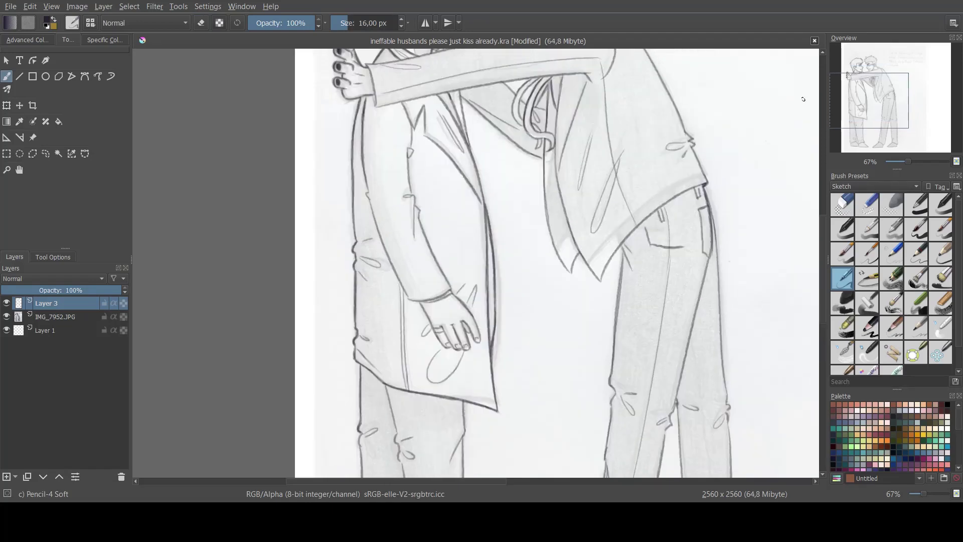
- Darken both edges and the elbow folds of the upright figure's hanging sleeve, undoing the last stroke
drag(369, 203, 411, 299)
drag(409, 151, 419, 219)
drag(412, 196, 404, 196)
drag(416, 201, 414, 232)
key(ctrl+z)
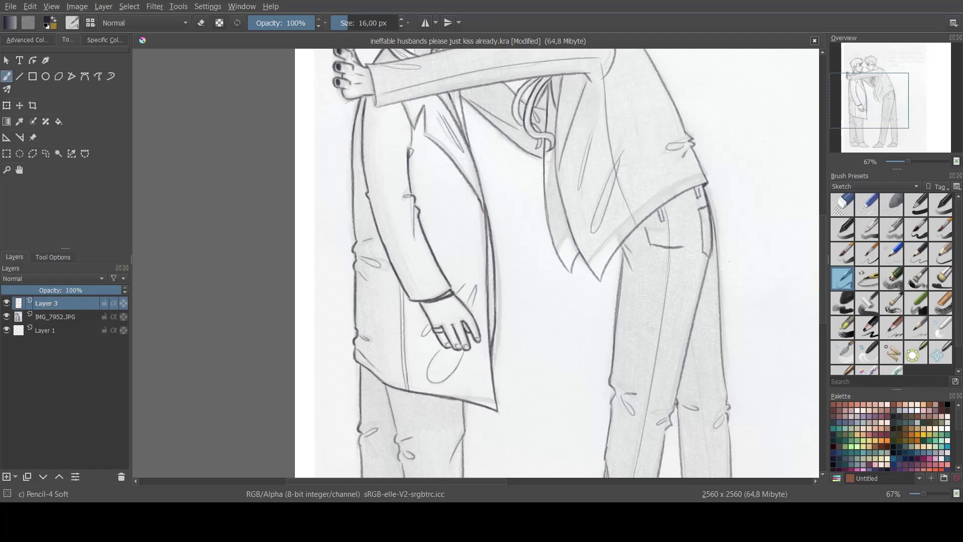
- Retrace the leaning figure's outstretched sleeve along its upper and lower edges and continue over the shoulder and back
drag(535, 56, 539, 129)
mouse_move(371, 140)
mouse_down()
mouse_move(608, 87)
mouse_move(689, 205)
mouse_move(711, 256)
mouse_up()
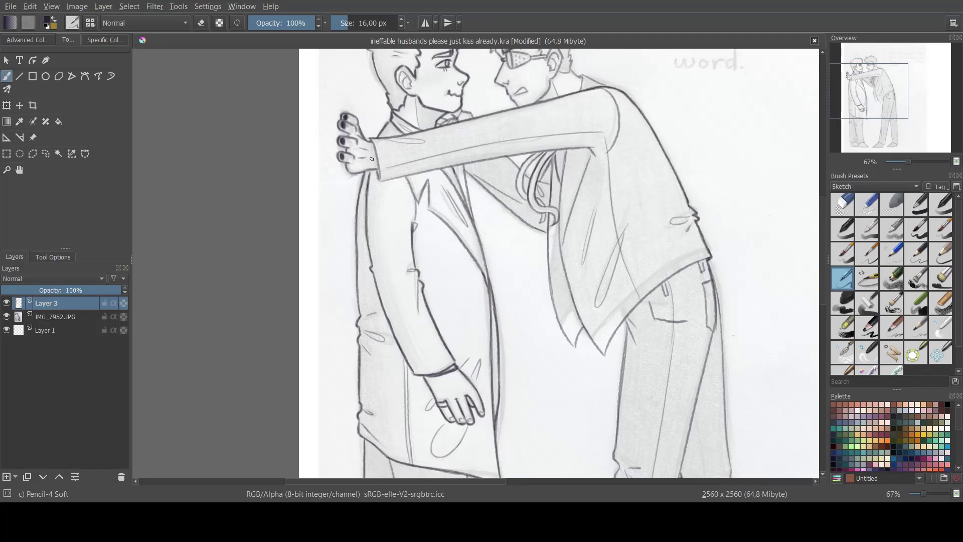
mouse_move(379, 184)
mouse_down()
mouse_move(395, 171)
mouse_move(595, 146)
mouse_up()
- Darken the upright figure's lapels and the middle part of the coat's back edge
drag(416, 195, 481, 271)
drag(445, 172, 479, 248)
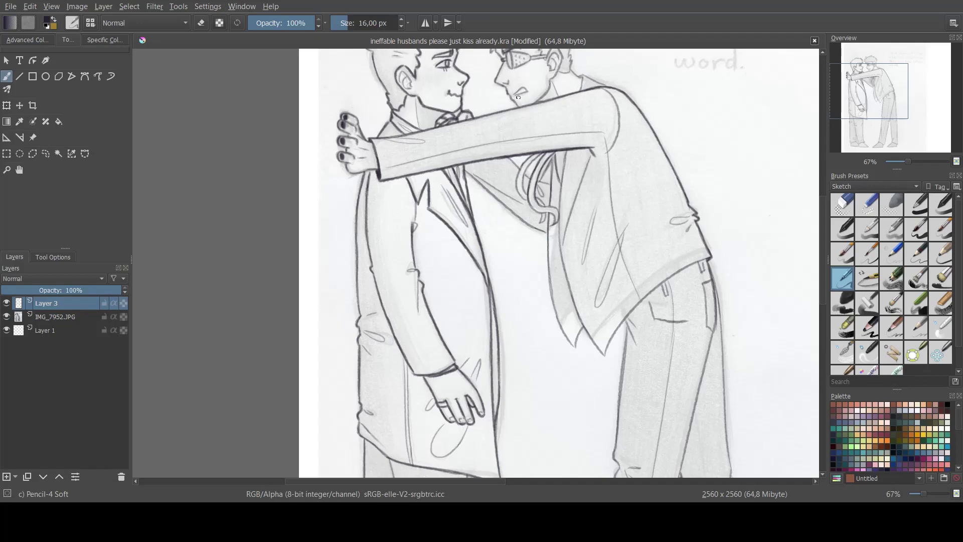
drag(357, 253, 359, 316)
- Retrace the leaning figure's jacket hem and the front edges of both jacket panels
drag(697, 422, 580, 466)
drag(488, 399, 578, 306)
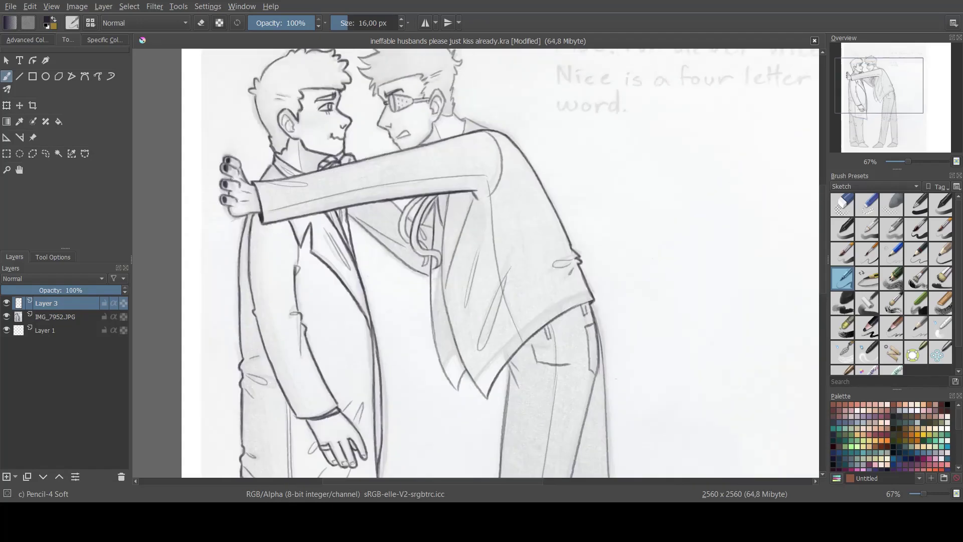
mouse_move(451, 195)
mouse_down()
mouse_move(443, 295)
mouse_move(476, 384)
mouse_up()
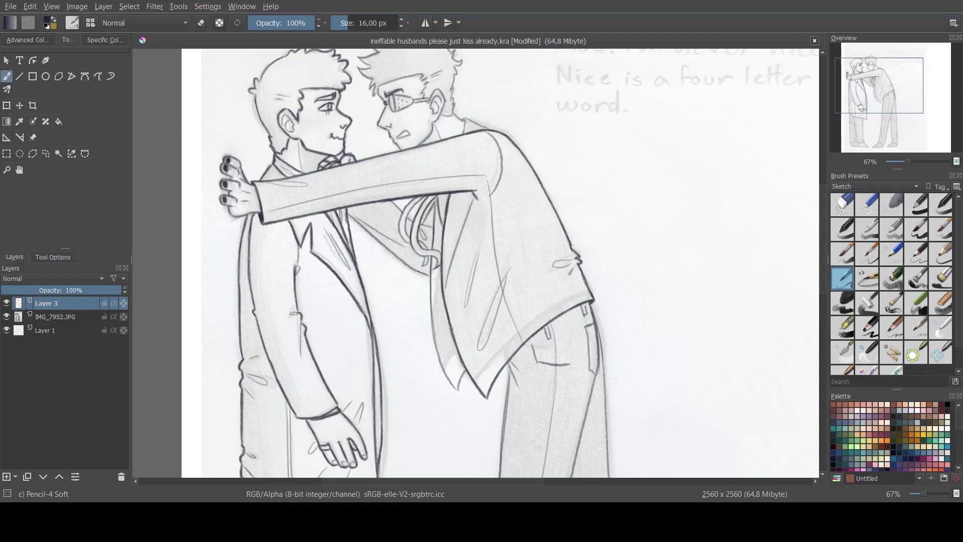
mouse_move(435, 342)
mouse_down()
mouse_move(434, 246)
mouse_move(474, 203)
mouse_up()
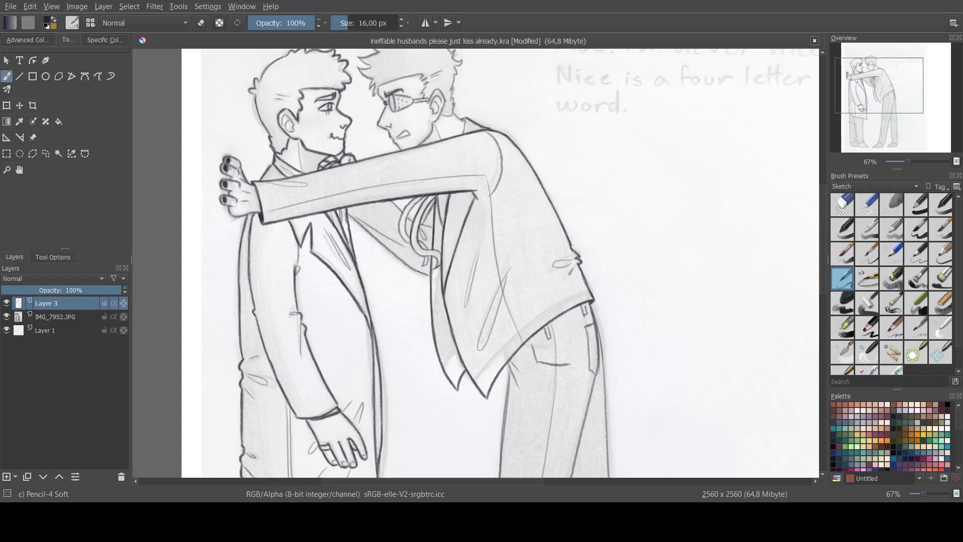
- Darken the leaning figure's collar, ear, glasses and hair outline
drag(462, 133, 466, 122)
drag(435, 98, 445, 103)
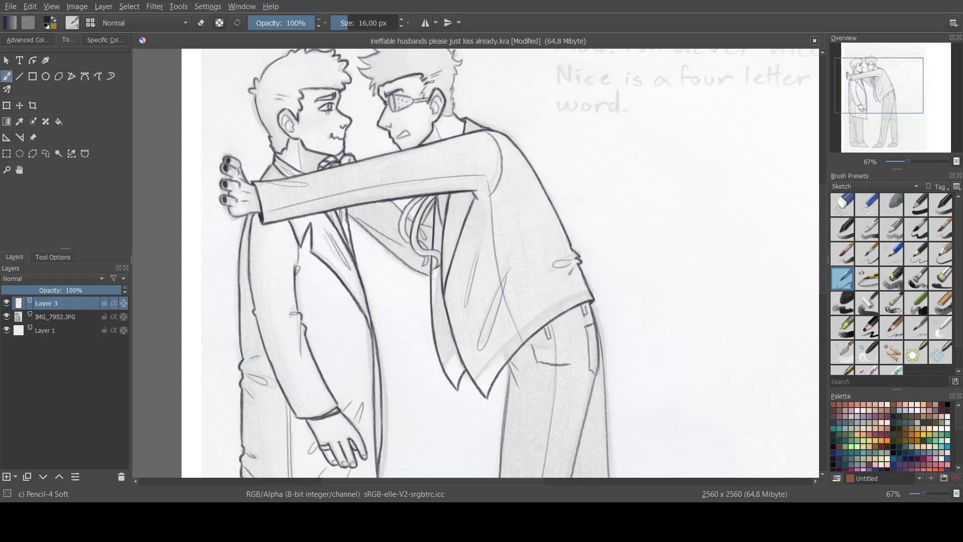
mouse_move(413, 100)
mouse_down()
mouse_move(431, 75)
mouse_move(442, 115)
mouse_move(452, 116)
mouse_move(454, 74)
mouse_up()
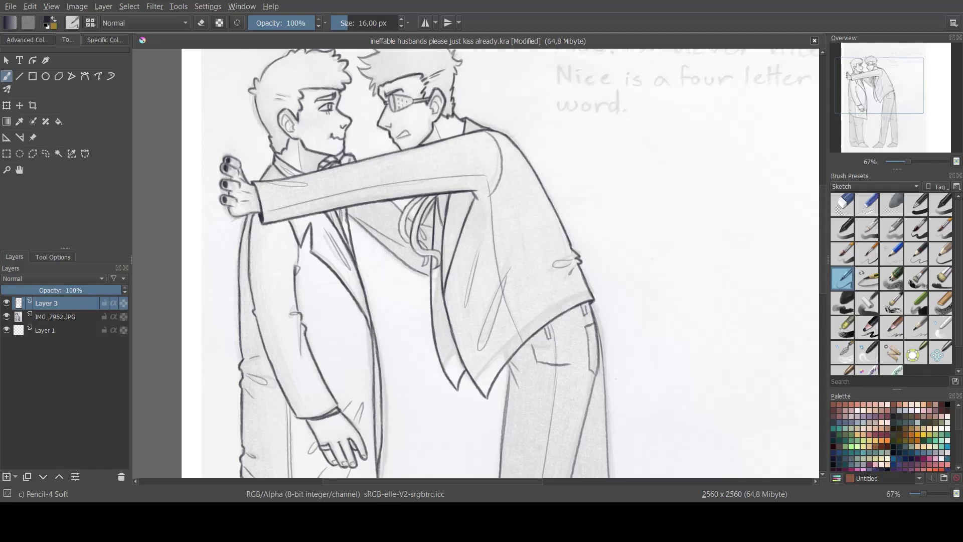
drag(582, 88, 606, 158)
drag(475, 129, 479, 120)
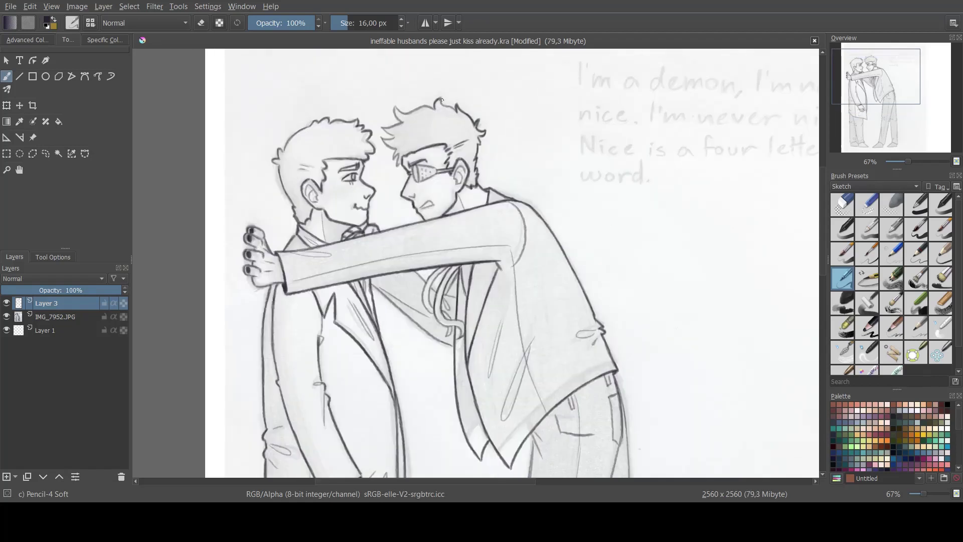
drag(394, 109, 436, 112)
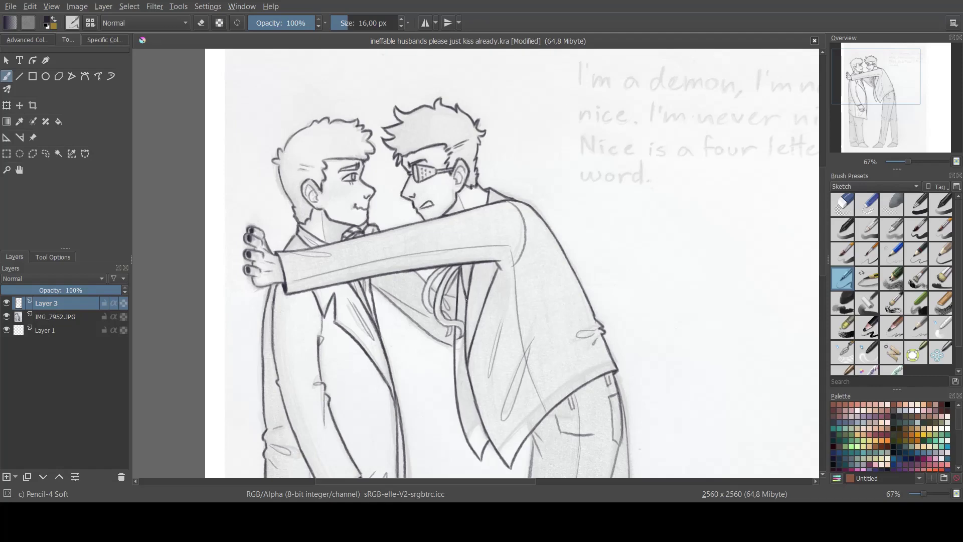
- Retrace the loops and fringed ends of the leaning figure's hanging scarf beneath the outstretched arm
key(2)
key(1)
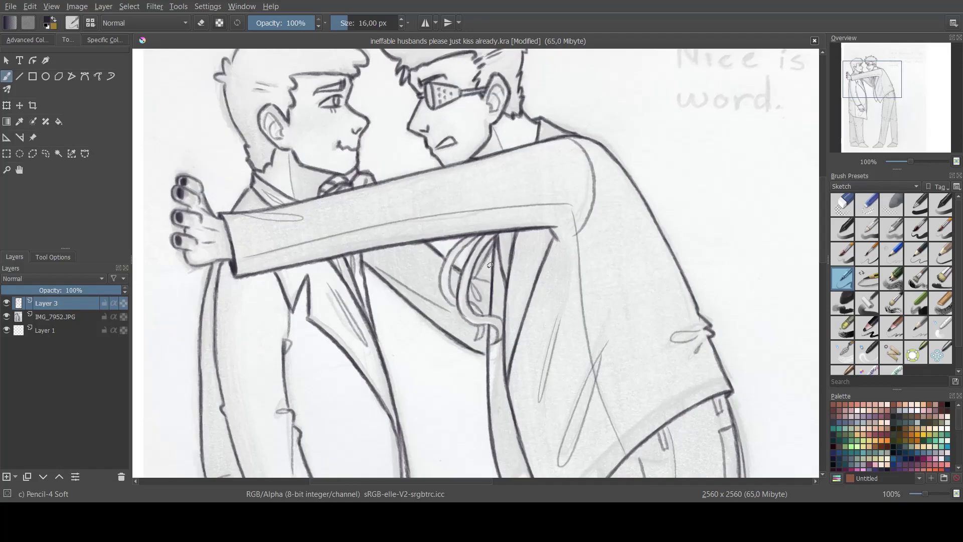
drag(493, 246, 473, 278)
mouse_move(470, 236)
mouse_down()
mouse_move(441, 272)
mouse_move(455, 306)
mouse_up()
mouse_move(451, 288)
mouse_down()
mouse_move(456, 259)
mouse_move(476, 237)
mouse_up()
drag(450, 272, 455, 297)
drag(485, 234, 458, 292)
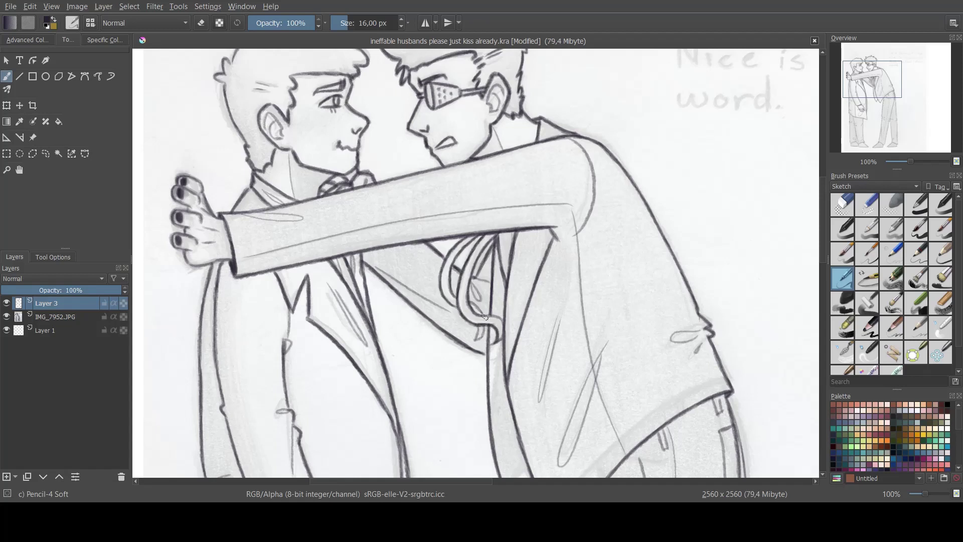
drag(479, 326, 477, 338)
drag(484, 325, 477, 340)
drag(494, 242, 478, 278)
- Darken the belt loops, both pockets and the upper leg outlines of the leaning figure's trousers
scroll(602, 301, down, 2)
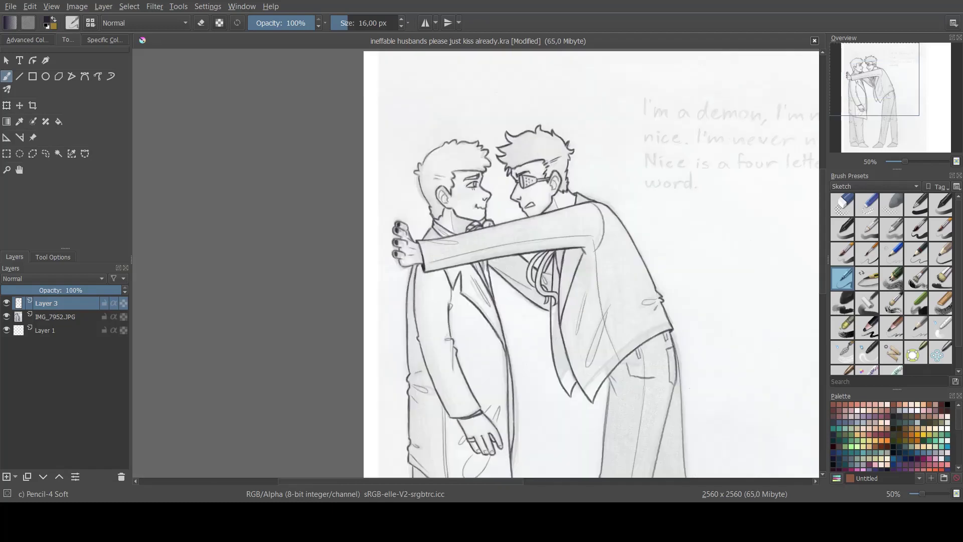
scroll(591, 336, up, 2)
scroll(512, 194, down, 3)
scroll(508, 210, up, 3)
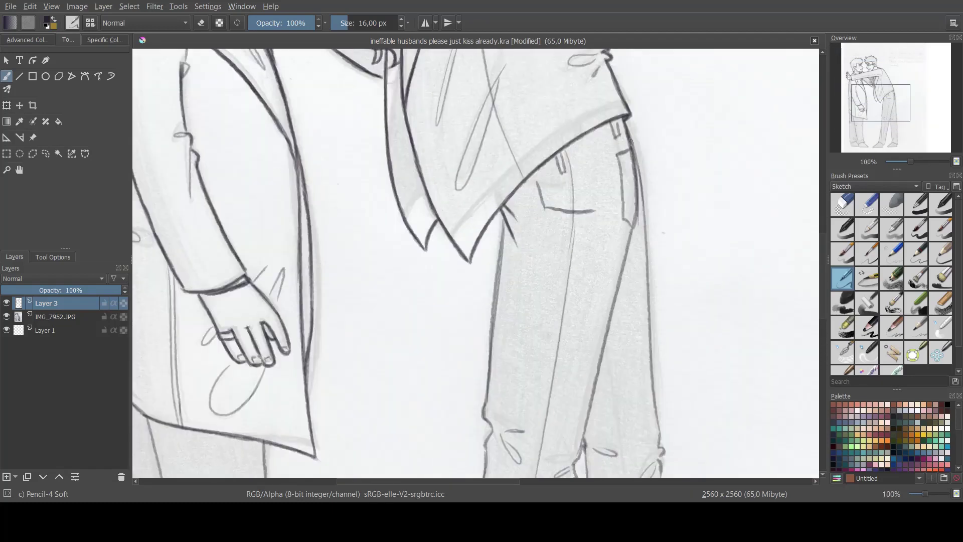
drag(615, 120, 618, 138)
drag(562, 153, 596, 210)
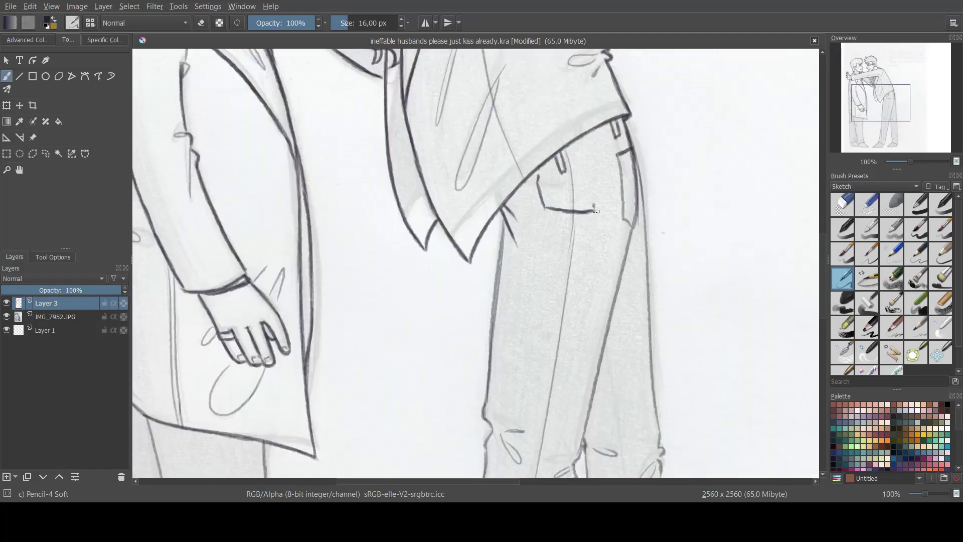
drag(630, 150, 622, 173)
mouse_move(633, 158)
mouse_down()
mouse_move(637, 235)
mouse_move(619, 290)
mouse_up()
drag(504, 216, 489, 351)
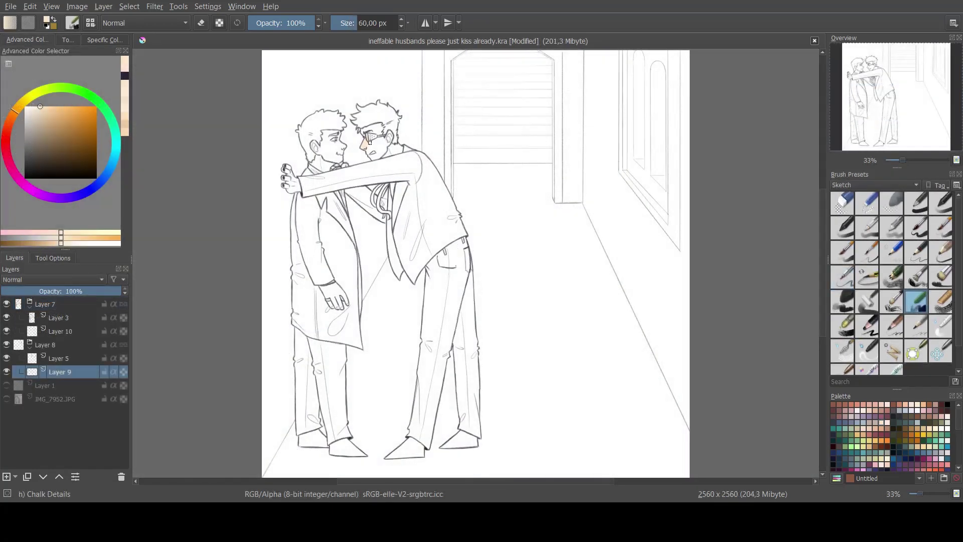
- Colour the leaning figure's face and outstretched hand in a light peach skin tone on Layer 9 with 60 px Chalk Details
mouse_move(370, 143)
mouse_down()
mouse_move(378, 153)
mouse_move(388, 147)
mouse_up()
key(1)
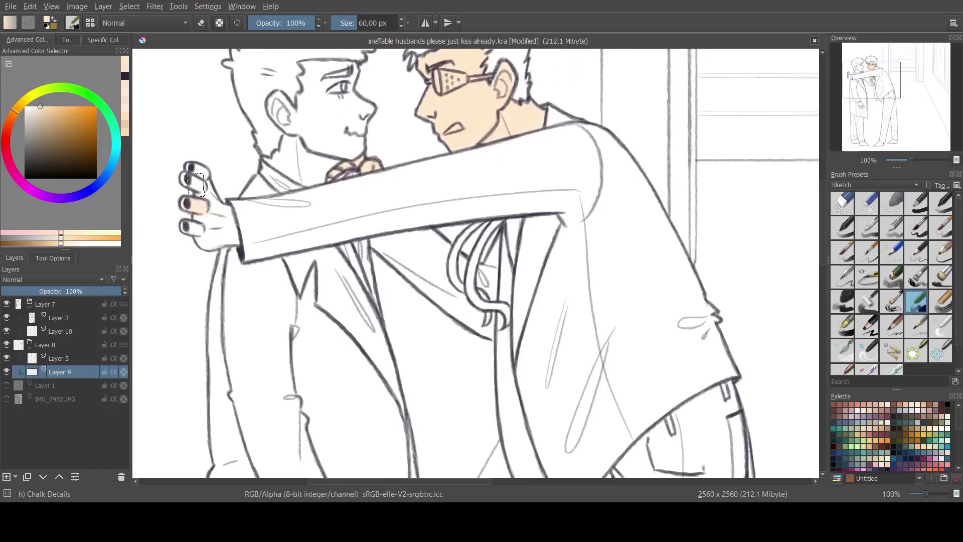
mouse_move(196, 185)
mouse_down()
mouse_move(210, 209)
mouse_move(197, 217)
mouse_move(205, 234)
mouse_move(213, 202)
mouse_move(211, 242)
mouse_move(222, 217)
mouse_move(235, 232)
mouse_up()
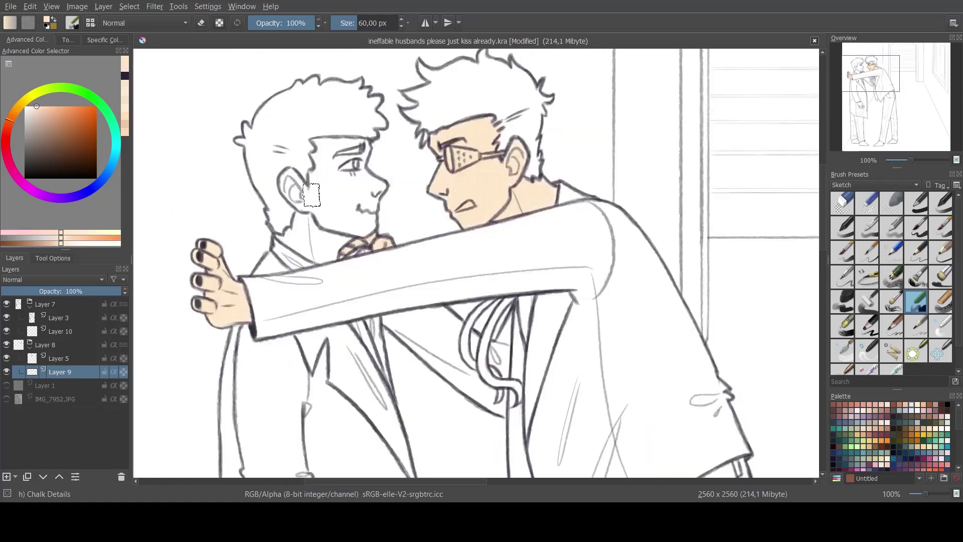
- Fill the upright figure's face, neck and hanging hand with a paler pink skin tone
mouse_move(312, 189)
mouse_down()
mouse_move(308, 201)
mouse_move(369, 223)
mouse_move(316, 158)
mouse_move(334, 143)
mouse_move(356, 145)
mouse_up()
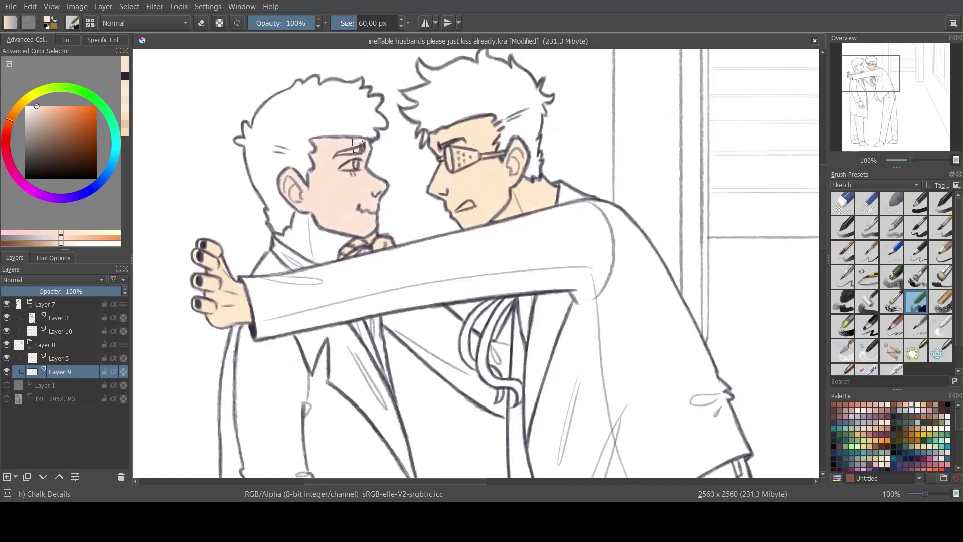
mouse_move(289, 240)
mouse_down()
mouse_move(313, 248)
mouse_move(317, 235)
mouse_move(334, 245)
mouse_move(373, 210)
mouse_up()
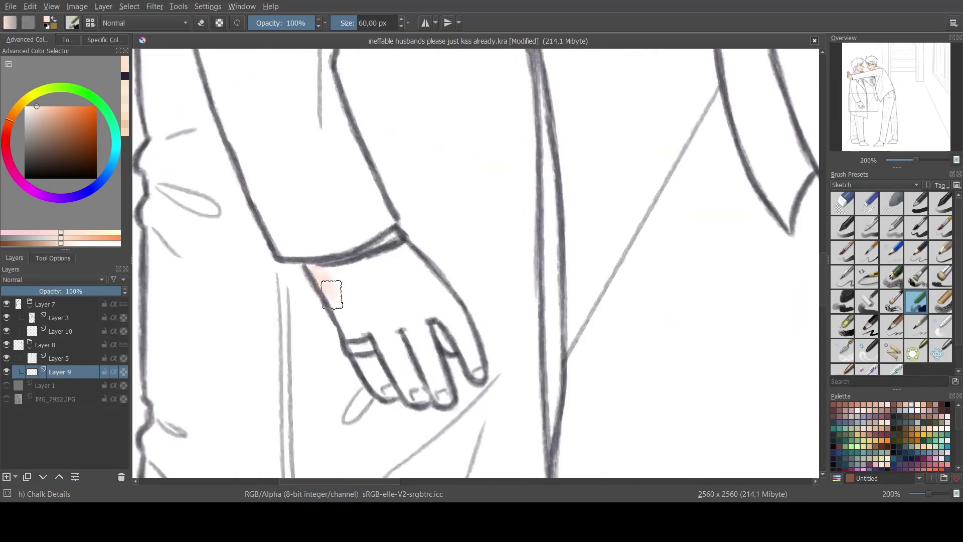
mouse_move(327, 286)
mouse_down()
mouse_move(360, 319)
mouse_move(353, 274)
mouse_move(412, 266)
mouse_move(466, 336)
mouse_move(477, 370)
mouse_move(418, 273)
mouse_move(441, 395)
mouse_up()
drag(391, 332, 445, 399)
mouse_move(369, 366)
mouse_down()
mouse_move(404, 352)
mouse_move(385, 385)
mouse_up()
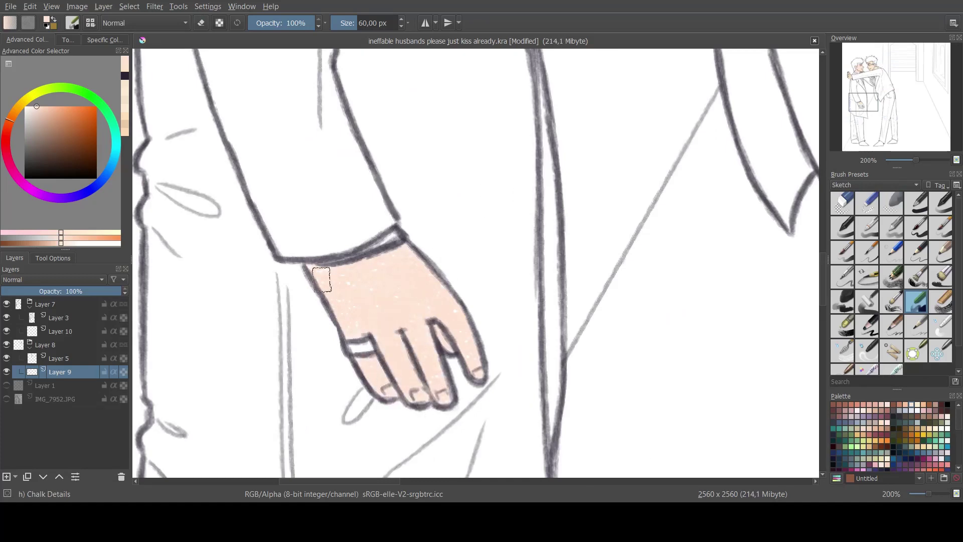
- Move Layer 9 beneath Layer 3 in the Layer 7 group and lock its alpha
scroll(546, 261, down, 2)
scroll(610, 253, down, 2)
mouse_move(59, 372)
mouse_down()
mouse_move(59, 324)
mouse_move(60, 378)
mouse_up()
click(124, 331)
click(882, 422)
key(slash)
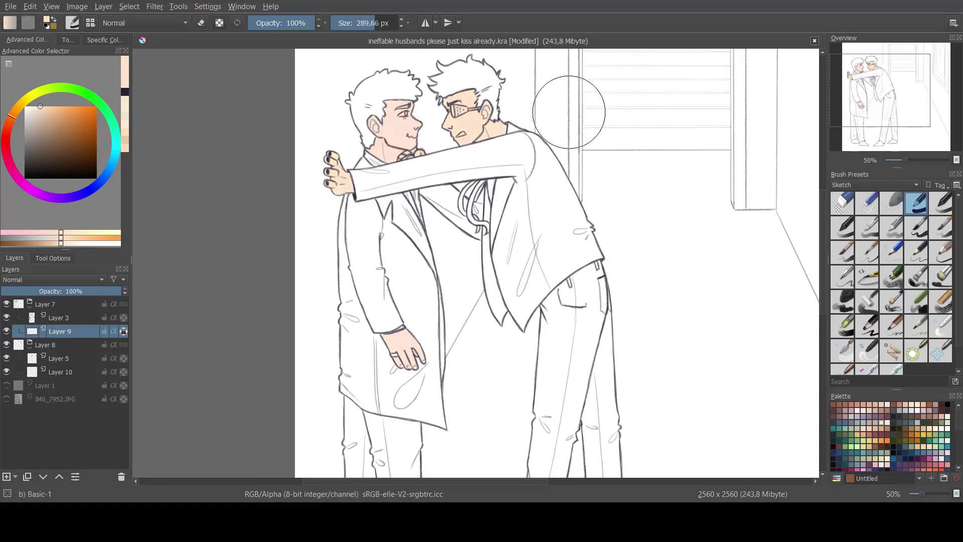
click(368, 23)
click(917, 228)
scroll(404, 158, up, 3)
scroll(238, 184, down, 3)
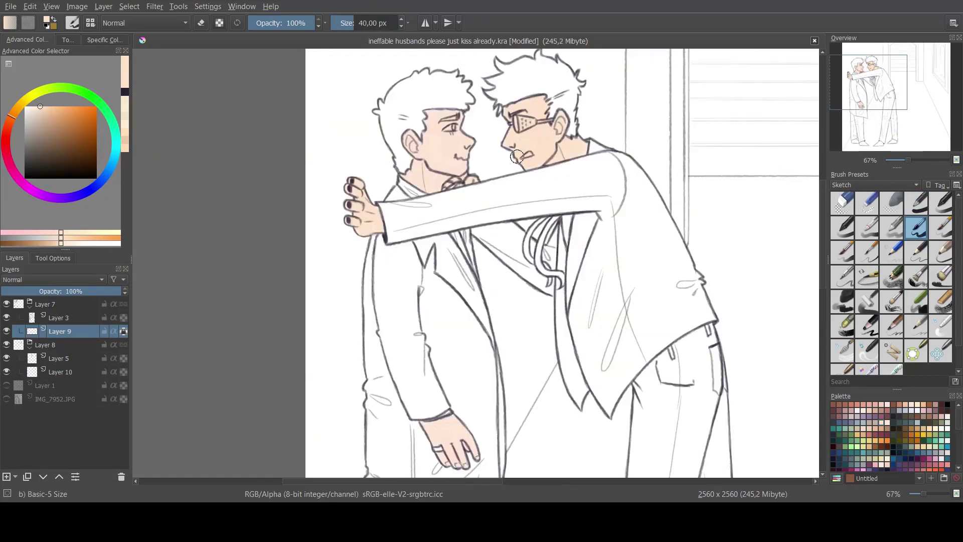
scroll(442, 203, down, 2)
key(slash)
- Choose a pale yellowish beige and start colouring the upright figure's coat at the collar
click(918, 405)
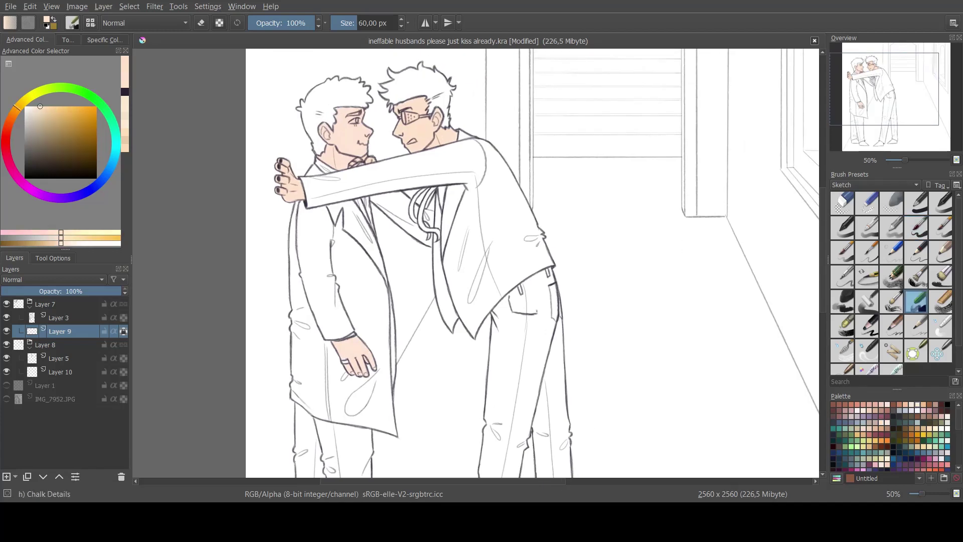
mouse_move(301, 224)
mouse_down()
mouse_move(317, 296)
mouse_move(318, 245)
mouse_move(342, 321)
mouse_up()
key(ctrl+z)
click(18, 105)
key(ctrl+z)
drag(309, 175, 315, 168)
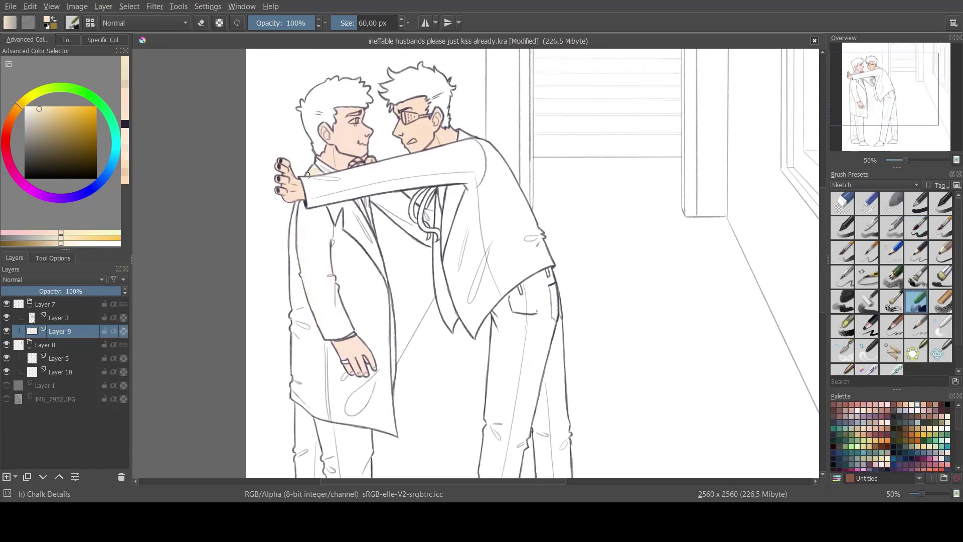
- Fill the upright figure's sleeve and coat body with pale beige down to the hem
mouse_move(330, 207)
mouse_down()
mouse_move(358, 210)
mouse_move(384, 285)
mouse_move(330, 210)
mouse_move(297, 220)
mouse_move(295, 303)
mouse_move(321, 220)
mouse_move(327, 255)
mouse_move(356, 281)
mouse_move(321, 326)
mouse_move(370, 293)
mouse_move(339, 331)
mouse_move(369, 321)
mouse_move(356, 308)
mouse_move(381, 338)
mouse_move(370, 342)
mouse_move(394, 430)
mouse_move(351, 371)
mouse_up()
mouse_move(298, 319)
mouse_down()
mouse_move(293, 386)
mouse_move(321, 414)
mouse_up()
key(/)
key(/)
mouse_move(307, 325)
mouse_down()
mouse_move(307, 397)
mouse_move(317, 355)
mouse_move(342, 399)
mouse_up()
key(ctrl+z)
mouse_move(328, 310)
mouse_down()
mouse_move(307, 354)
mouse_move(323, 391)
mouse_move(324, 363)
mouse_move(334, 414)
mouse_move(341, 392)
mouse_move(371, 392)
mouse_move(321, 350)
mouse_move(377, 381)
mouse_up()
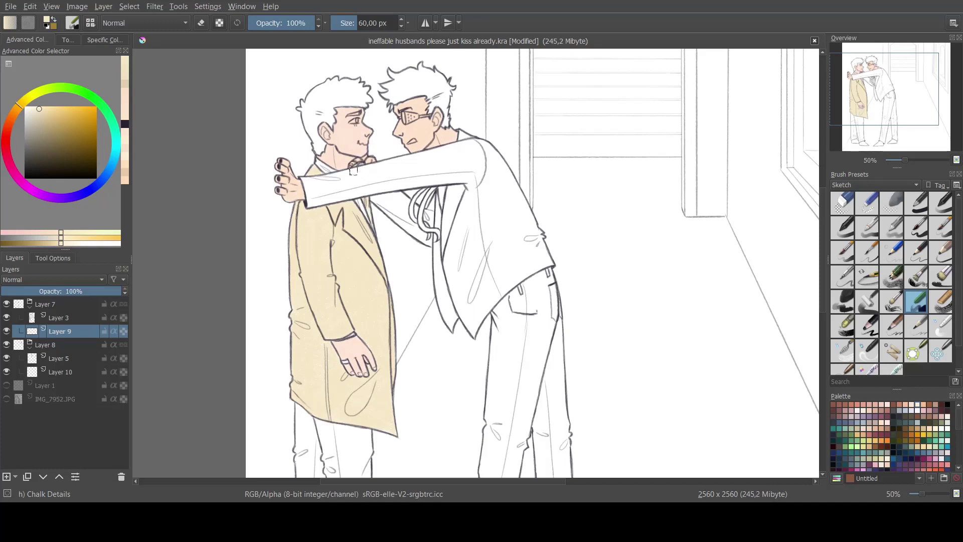
click(13, 113)
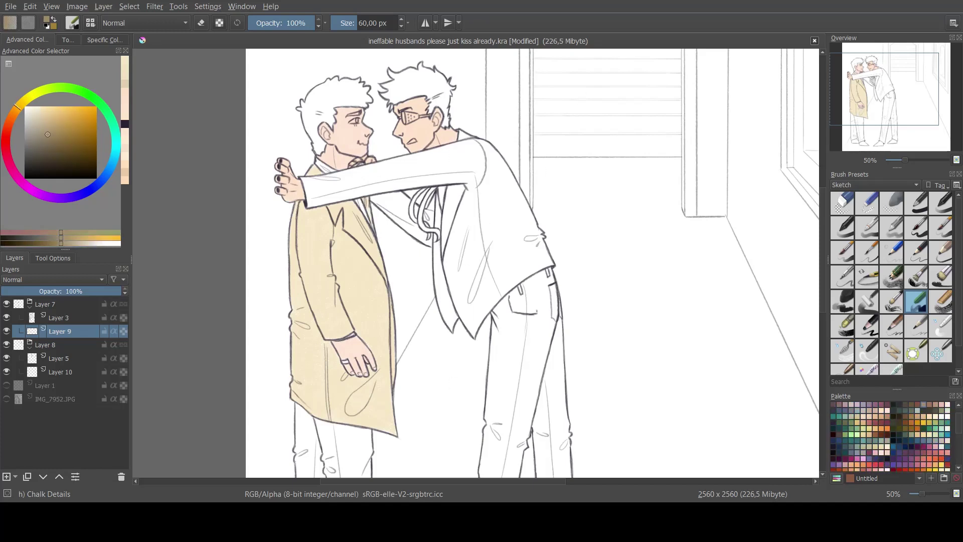
click(39, 138)
key(ctrl+z)
mouse_move(318, 423)
mouse_down()
mouse_move(328, 457)
mouse_move(365, 433)
mouse_move(298, 409)
mouse_move(392, 233)
mouse_up()
key(ctrl+z)
key(ctrl+z)
key(ctrl+z)
- Fill both legs of the upright figure's trousers with a muted grey-brown
click(39, 132)
mouse_move(391, 264)
mouse_down()
mouse_move(388, 232)
mouse_move(401, 291)
mouse_move(392, 362)
mouse_move(396, 332)
mouse_move(427, 307)
mouse_move(422, 357)
mouse_move(404, 341)
mouse_move(404, 374)
mouse_up()
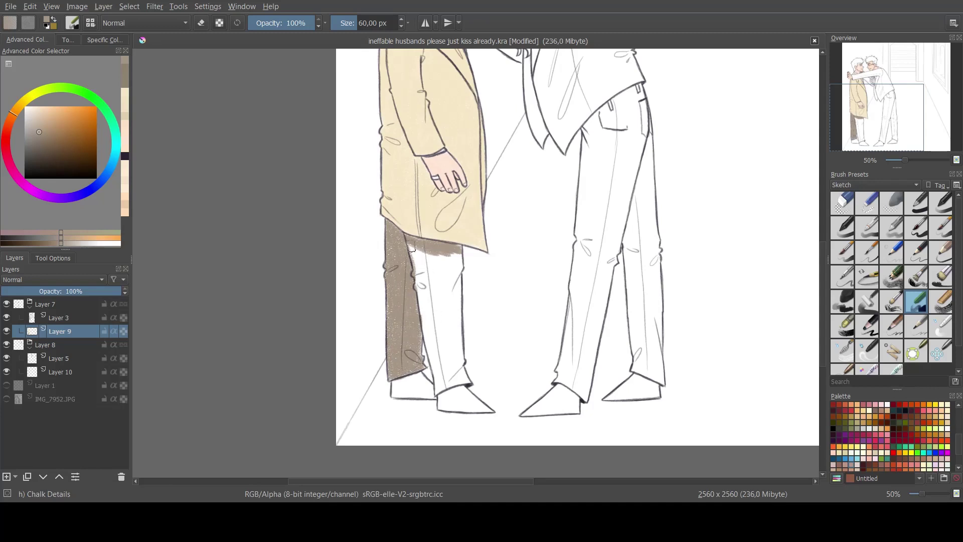
mouse_move(413, 250)
mouse_down()
mouse_move(424, 306)
mouse_move(454, 301)
mouse_move(409, 297)
mouse_up()
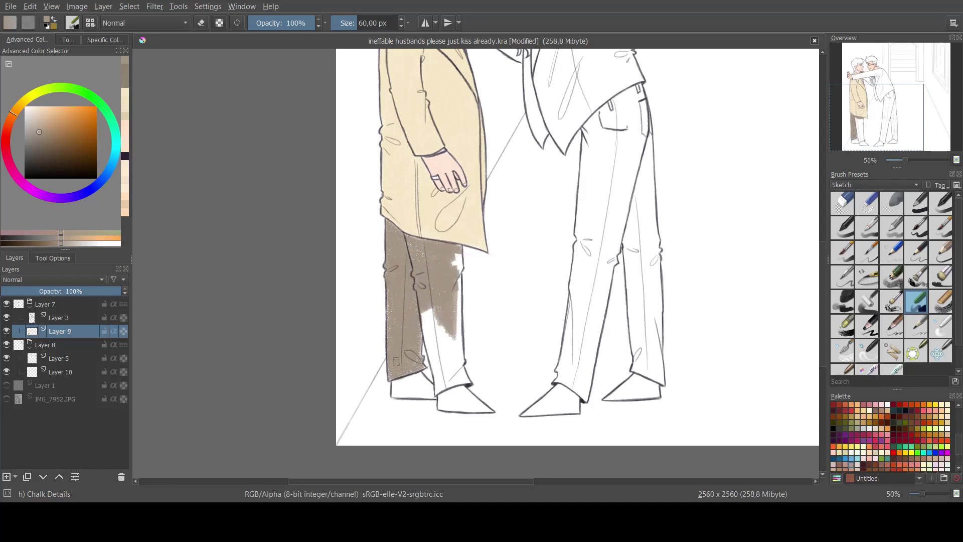
mouse_move(396, 361)
mouse_down()
mouse_move(432, 351)
mouse_move(444, 378)
mouse_move(422, 347)
mouse_move(457, 374)
mouse_move(465, 364)
mouse_move(459, 246)
mouse_up()
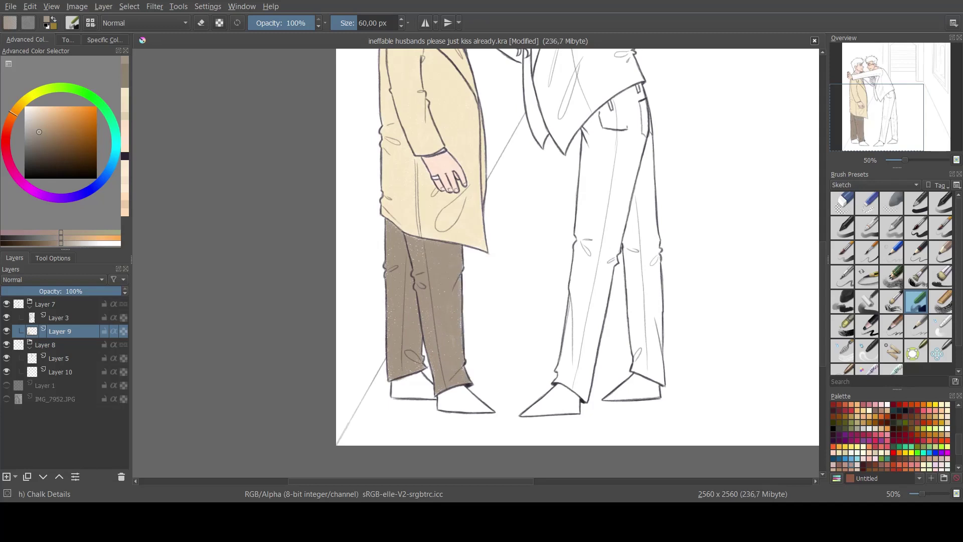
- Choose a very pale yellow and fill the upright figure's hair with it
drag(866, 120, 870, 88)
click(37, 107)
click(24, 100)
drag(372, 114, 389, 144)
click(32, 107)
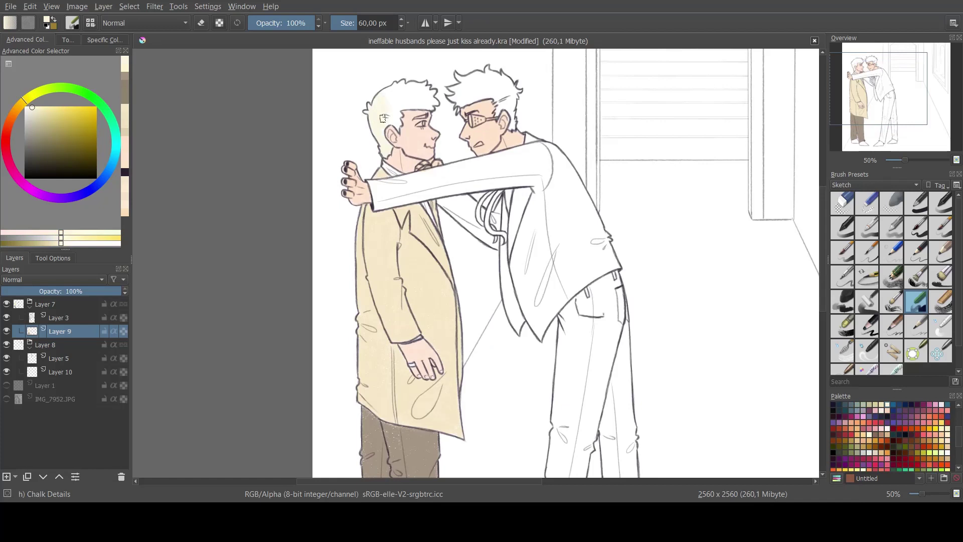
drag(403, 84, 422, 88)
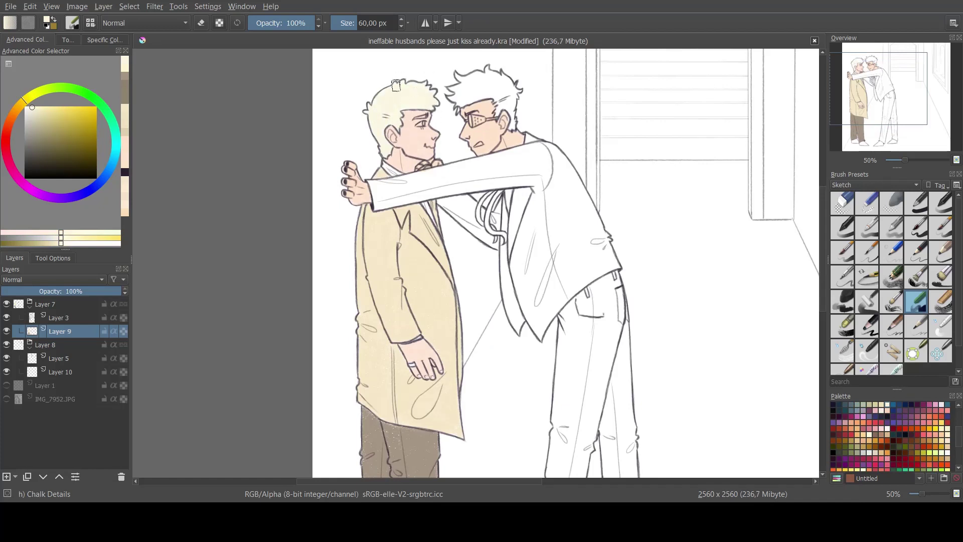
- Colour the upright figure's shirt collar in a very pale blue
ctrl+click(391, 171)
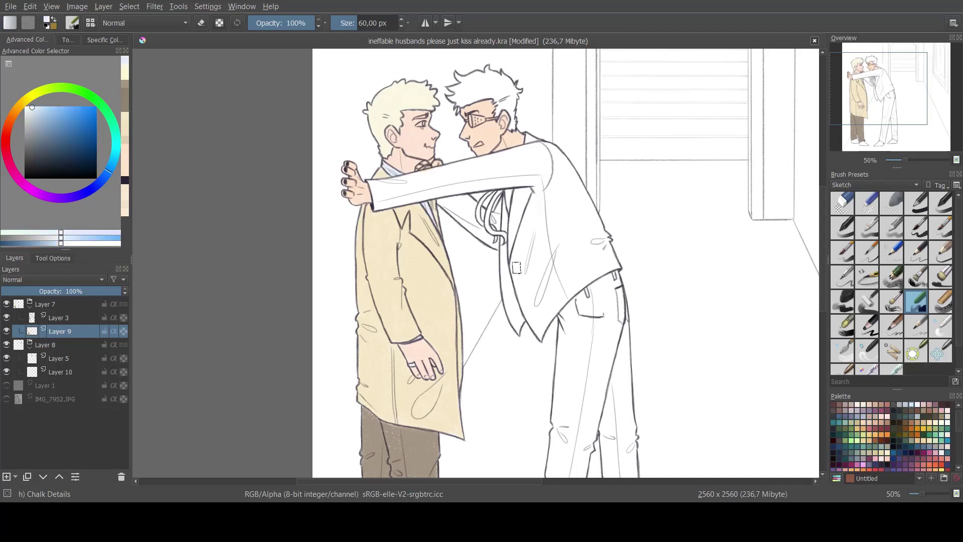
click(31, 108)
drag(386, 167, 396, 173)
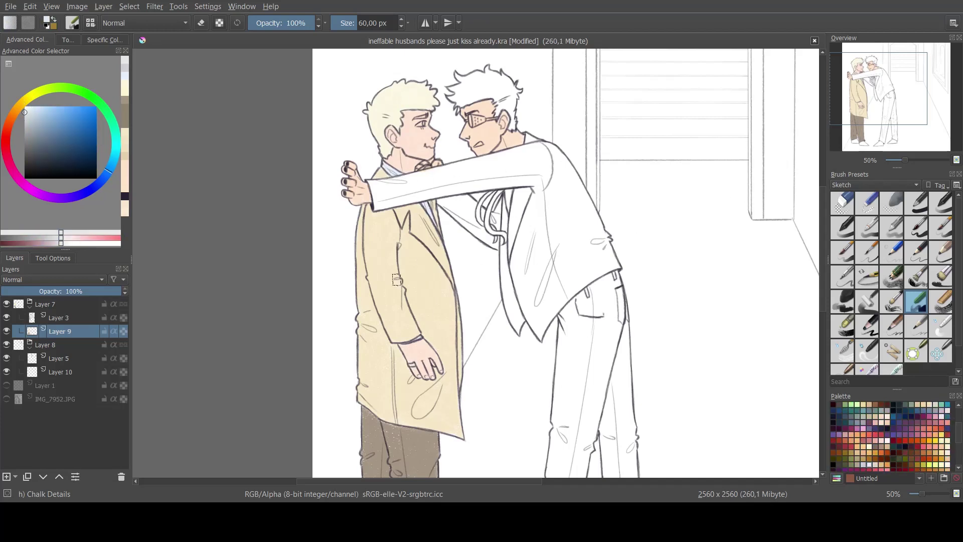
- Touch up the upright figure's shirt cuff with the very pale blue, and fill both of his shoes with near-black
drag(412, 342, 419, 340)
drag(659, 270, 629, 109)
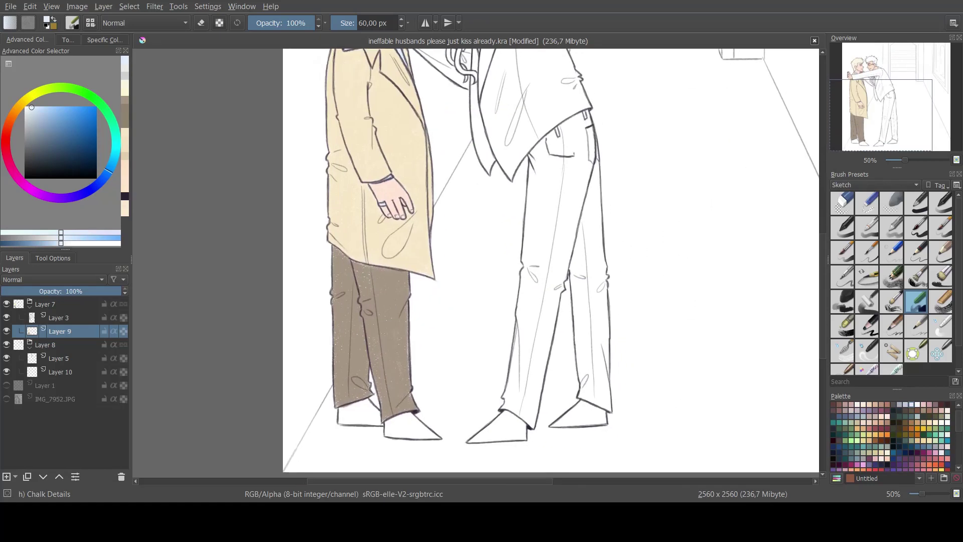
ctrl+click(359, 387)
click(25, 166)
drag(341, 409, 373, 421)
key(ctrl+z)
mouse_move(340, 422)
mouse_down()
mouse_move(374, 423)
mouse_move(343, 411)
mouse_move(371, 412)
mouse_move(381, 421)
mouse_move(341, 411)
mouse_move(384, 426)
mouse_move(402, 416)
mouse_move(412, 433)
mouse_move(440, 437)
mouse_move(389, 423)
mouse_up()
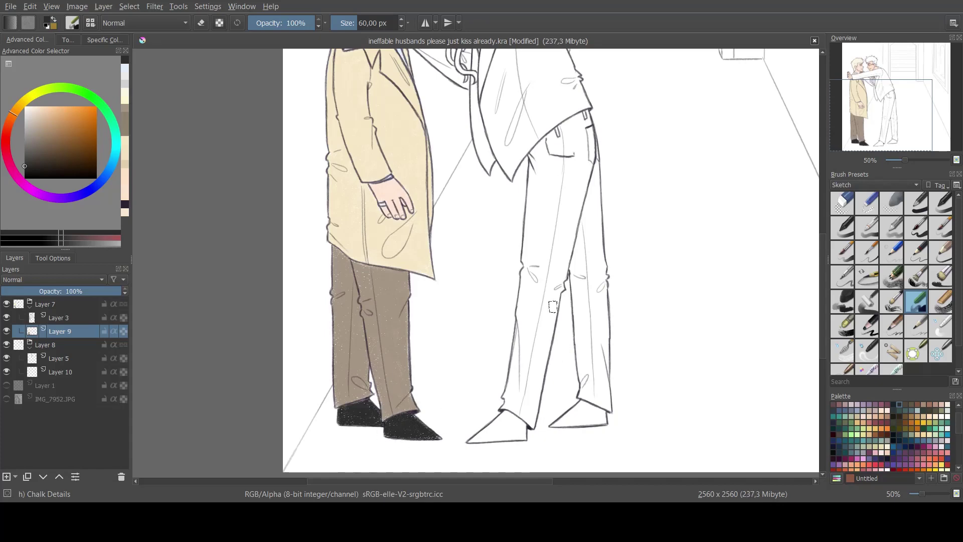
- Choose a dark charcoal grey and start filling the leaning figure's outstretched sleeve from the cuff inward
scroll(553, 307, down, 1)
scroll(462, 374, up, 2)
drag(464, 93, 479, 466)
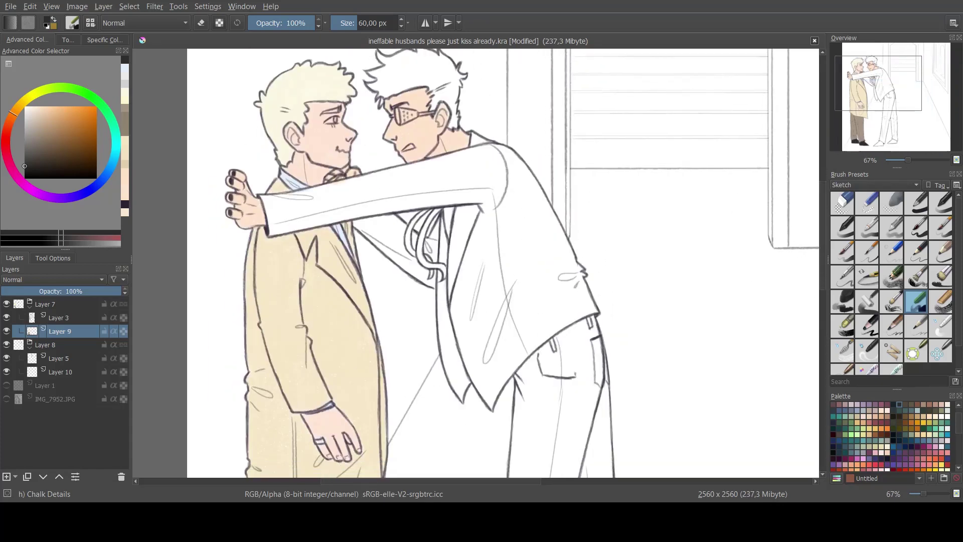
click(24, 158)
drag(284, 211, 351, 205)
key(ctrl+z)
click(25, 164)
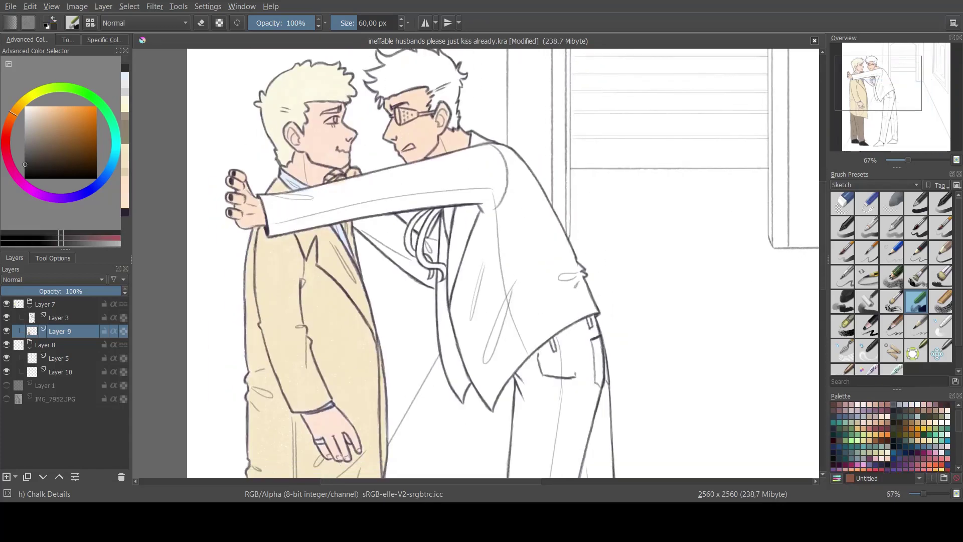
key(ctrl+z)
mouse_move(266, 202)
mouse_down()
mouse_move(273, 224)
mouse_move(321, 202)
mouse_up()
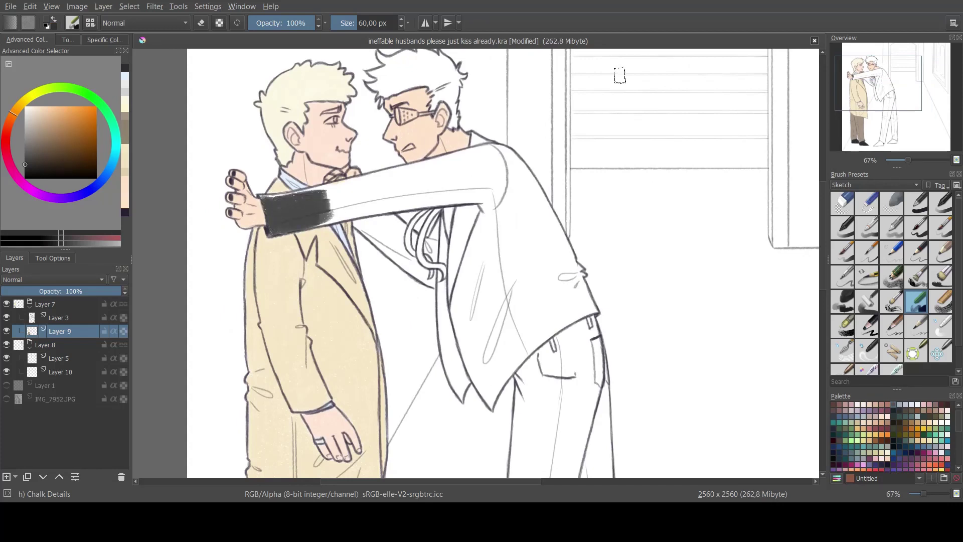
- Fill the rest of the leaning figure's jacket with the same charcoal, including the back, front panels and far sleeve
mouse_move(271, 232)
mouse_down()
mouse_move(282, 197)
mouse_move(392, 203)
mouse_move(392, 176)
mouse_move(471, 160)
mouse_move(477, 201)
mouse_move(452, 157)
mouse_move(505, 201)
mouse_move(474, 141)
mouse_move(497, 153)
mouse_move(457, 211)
mouse_move(464, 336)
mouse_move(486, 395)
mouse_move(521, 351)
mouse_move(482, 314)
mouse_move(464, 266)
mouse_move(518, 322)
mouse_move(487, 211)
mouse_move(519, 226)
mouse_move(535, 262)
mouse_move(522, 338)
mouse_move(557, 347)
mouse_move(582, 309)
mouse_move(577, 289)
mouse_move(594, 300)
mouse_move(565, 281)
mouse_up()
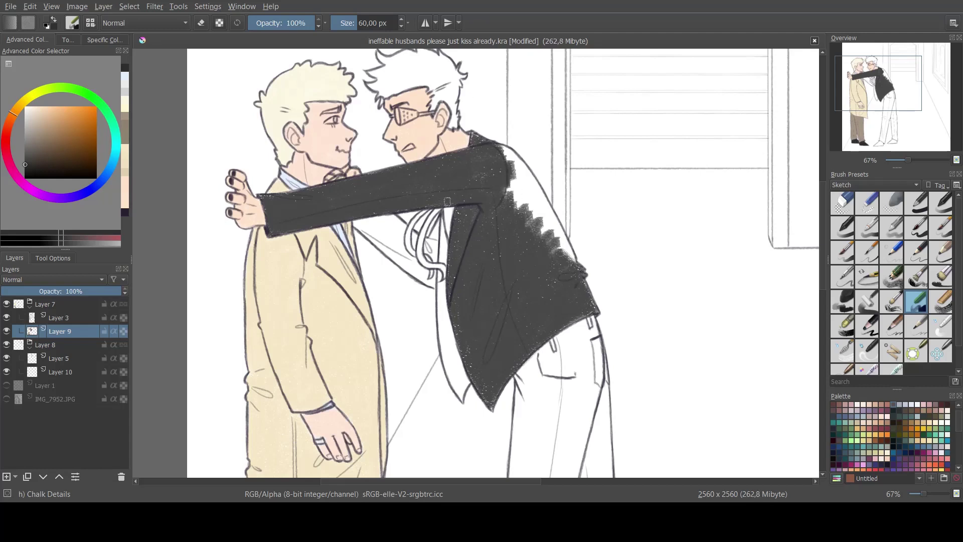
mouse_move(474, 134)
mouse_down()
mouse_move(523, 166)
mouse_move(548, 246)
mouse_up()
drag(572, 255, 553, 253)
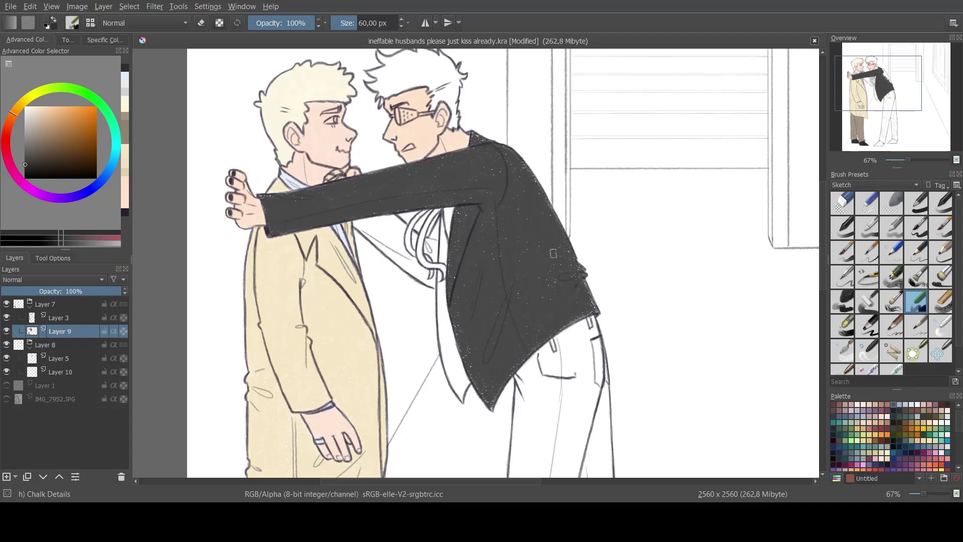
mouse_move(458, 386)
mouse_down()
mouse_move(446, 320)
mouse_move(466, 393)
mouse_move(442, 328)
mouse_move(443, 226)
mouse_move(435, 253)
mouse_move(429, 243)
mouse_move(465, 140)
mouse_move(428, 251)
mouse_move(479, 265)
mouse_move(428, 251)
mouse_move(451, 302)
mouse_move(355, 218)
mouse_move(393, 218)
mouse_move(427, 271)
mouse_up()
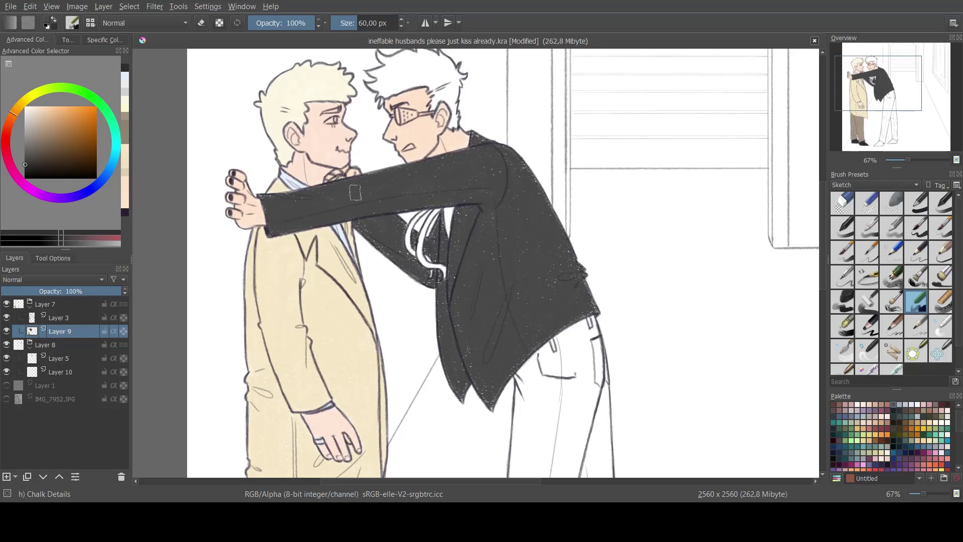
- Colour the leaning figure's shirt in dark grey and his scarf in a lighter grey
ctrl+click(464, 246)
mouse_move(453, 213)
mouse_down()
mouse_move(448, 234)
mouse_move(448, 221)
mouse_up()
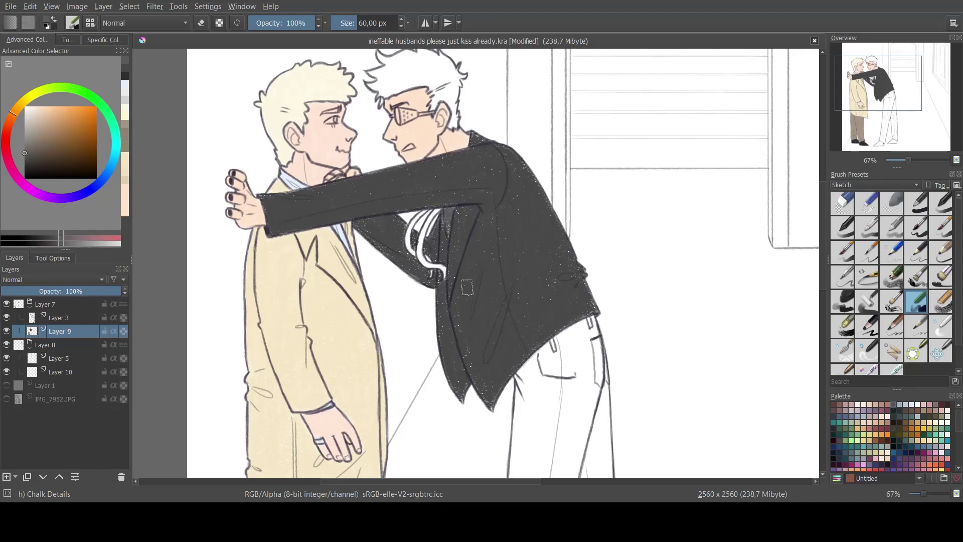
ctrl+click(449, 237)
mouse_move(421, 253)
mouse_down()
mouse_move(437, 212)
mouse_move(414, 219)
mouse_move(412, 246)
mouse_move(431, 266)
mouse_move(440, 261)
mouse_move(429, 264)
mouse_move(445, 280)
mouse_up()
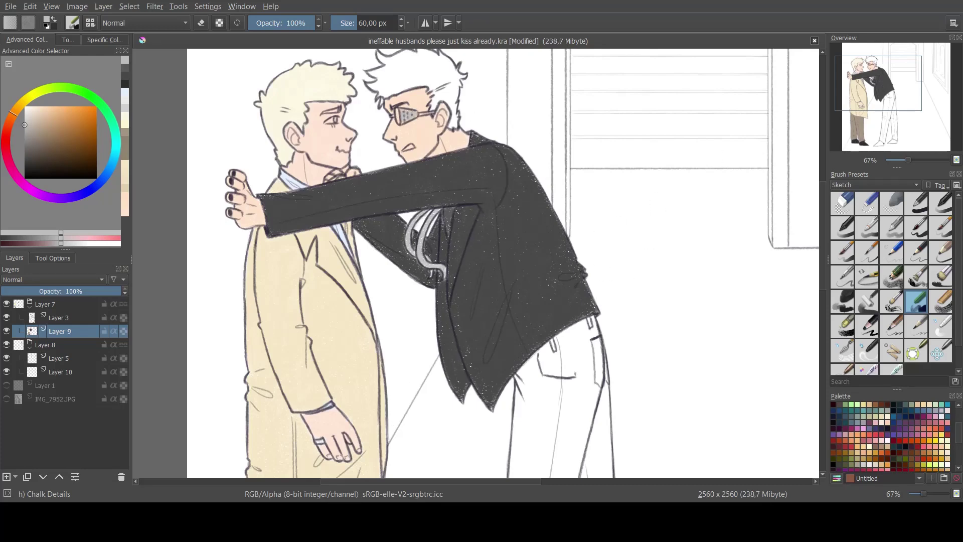
- Choose a very dark grey and fill the leaning figure's waist and front trouser leg down to the hem
mouse_move(532, 346)
mouse_down()
mouse_move(446, 183)
mouse_move(489, 163)
mouse_move(441, 236)
mouse_move(495, 151)
mouse_move(451, 223)
mouse_move(497, 201)
mouse_move(497, 256)
mouse_move(440, 351)
mouse_move(426, 347)
mouse_move(449, 277)
mouse_move(453, 368)
mouse_up()
ctrl+click(452, 170)
click(25, 166)
key(ctrl+z)
ctrl+click(444, 178)
mouse_move(552, 279)
mouse_down()
mouse_move(533, 205)
mouse_move(452, 306)
mouse_move(431, 382)
mouse_move(461, 273)
mouse_up()
mouse_move(402, 248)
mouse_down()
mouse_move(424, 341)
mouse_move(401, 372)
mouse_move(419, 401)
mouse_up()
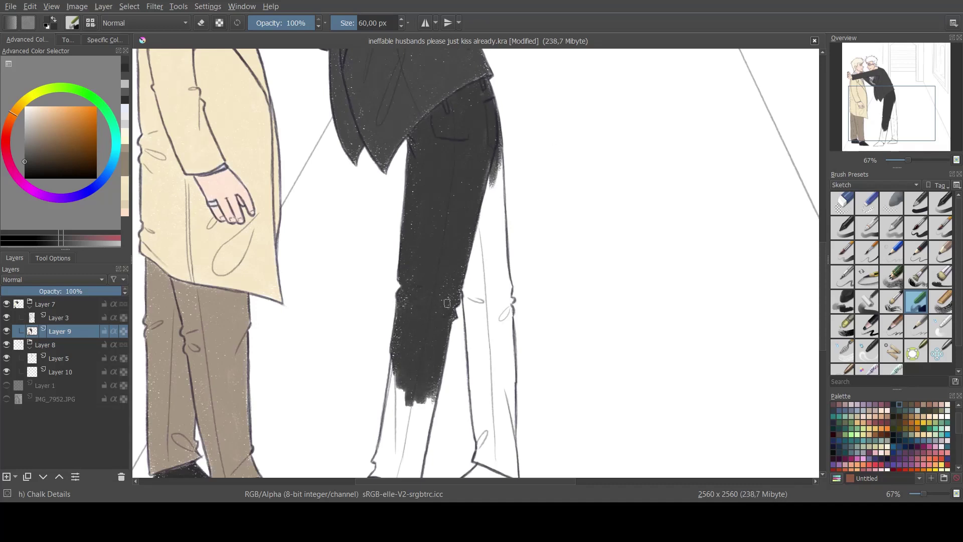
drag(534, 268, 577, 156)
mouse_move(436, 253)
mouse_down()
mouse_move(423, 350)
mouse_move(465, 311)
mouse_move(457, 386)
mouse_up()
mouse_move(425, 359)
mouse_down()
mouse_move(424, 348)
mouse_move(419, 364)
mouse_move(434, 369)
mouse_move(457, 330)
mouse_up()
drag(455, 388, 459, 353)
- Fill the leaning figure's rear trouser leg with the same very dark grey, and colour both of his shoes near-black
drag(507, 151, 444, 262)
mouse_move(467, 228)
mouse_down()
mouse_move(473, 157)
mouse_move(477, 226)
mouse_up()
drag(478, 226, 470, 262)
mouse_move(469, 262)
mouse_down()
mouse_move(453, 258)
mouse_move(449, 326)
mouse_up()
drag(479, 211, 465, 346)
drag(481, 173, 467, 256)
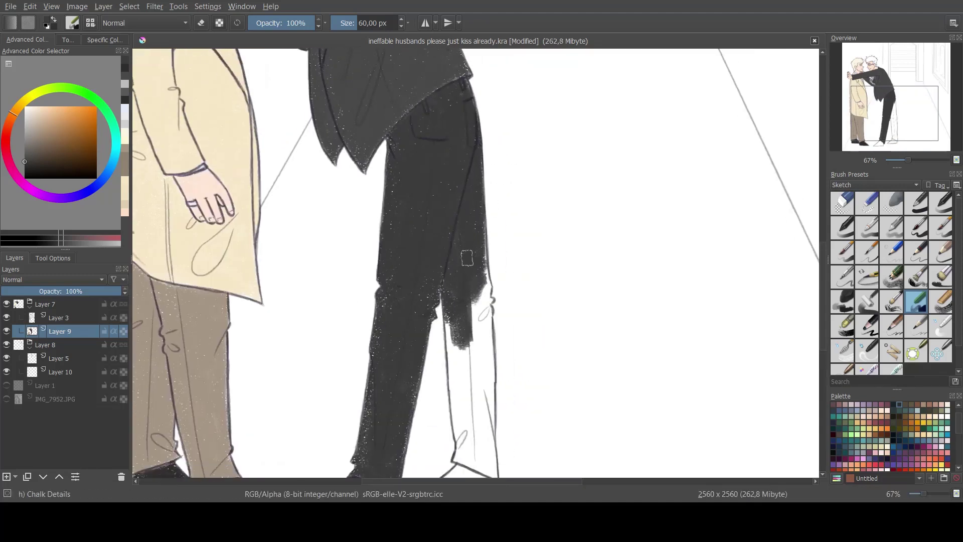
drag(489, 226, 477, 321)
mouse_move(434, 296)
mouse_down()
mouse_move(462, 442)
mouse_move(479, 316)
mouse_move(487, 336)
mouse_move(488, 448)
mouse_up()
drag(895, 114, 890, 133)
mouse_move(489, 291)
mouse_down()
mouse_move(507, 319)
mouse_move(519, 300)
mouse_move(525, 317)
mouse_move(533, 261)
mouse_move(498, 319)
mouse_move(519, 327)
mouse_up()
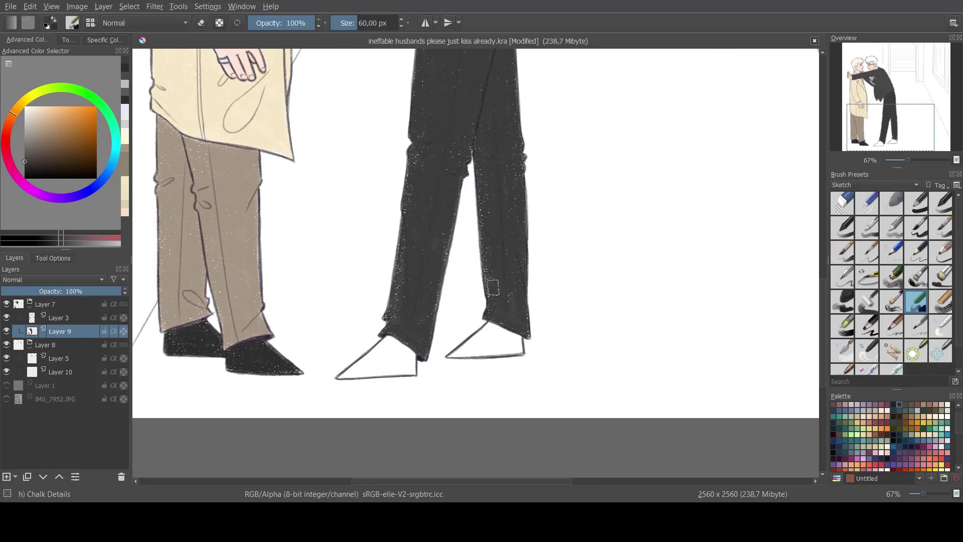
ctrl+click(344, 375)
mouse_move(345, 375)
mouse_down()
mouse_move(411, 270)
mouse_move(341, 376)
mouse_move(389, 344)
mouse_move(351, 373)
mouse_move(389, 371)
mouse_move(368, 364)
mouse_move(387, 350)
mouse_move(412, 365)
mouse_move(489, 329)
mouse_move(468, 351)
mouse_move(518, 339)
mouse_move(491, 328)
mouse_move(456, 353)
mouse_move(493, 355)
mouse_up()
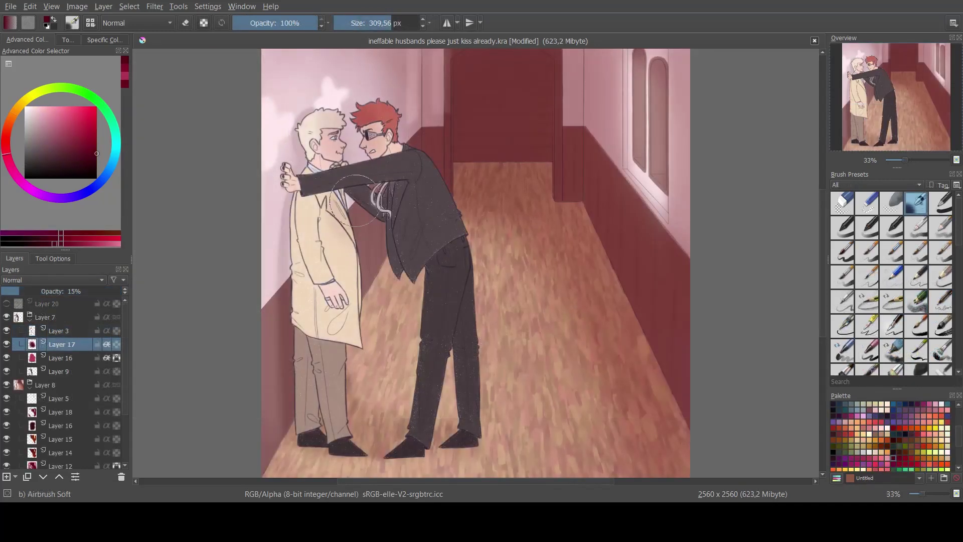
- Airbrush soft dark crimson shading over both figures on Layer 17, reducing the brush to 120.63 px for the upright figure's coat hem and head
mouse_move(407, 247)
mouse_down()
mouse_move(398, 180)
mouse_move(422, 444)
mouse_move(355, 418)
mouse_up()
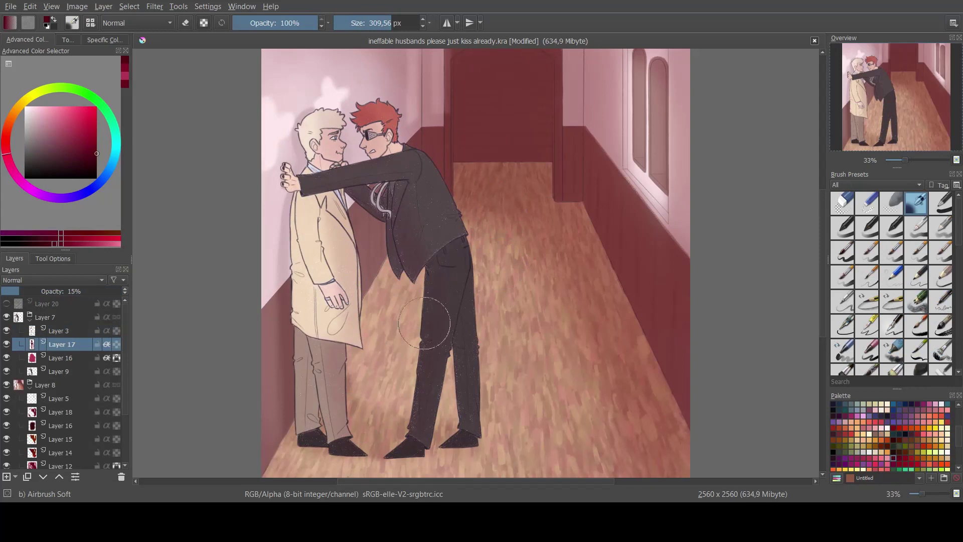
drag(306, 338, 306, 406)
drag(289, 301, 284, 210)
click(376, 23)
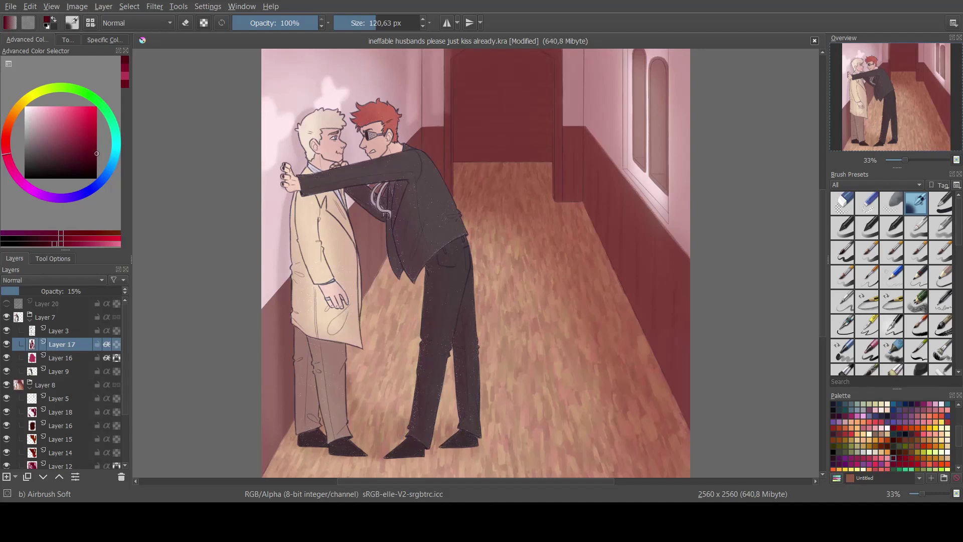
mouse_move(326, 313)
mouse_down()
mouse_move(296, 251)
mouse_move(293, 198)
mouse_move(317, 344)
mouse_up()
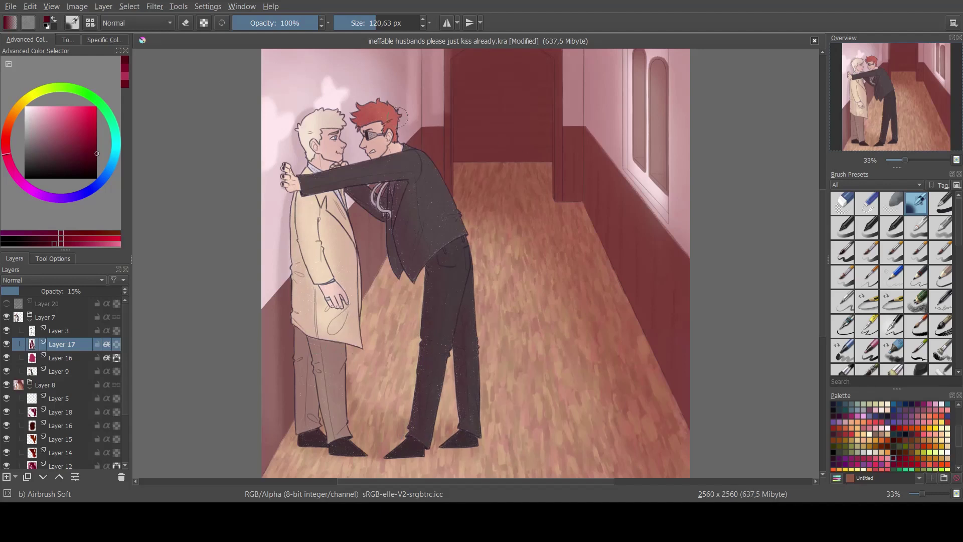
drag(300, 146, 325, 148)
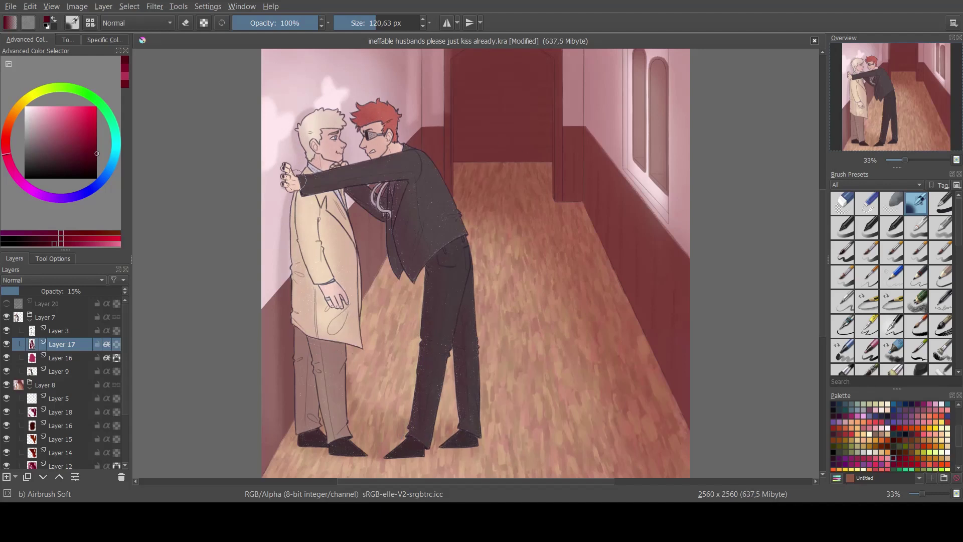
- Airbrush light pink highlights at 75.97 px on the leaning figure's trousers and jacket, using a paler pink on the upright figure's lower leg
key(slash)
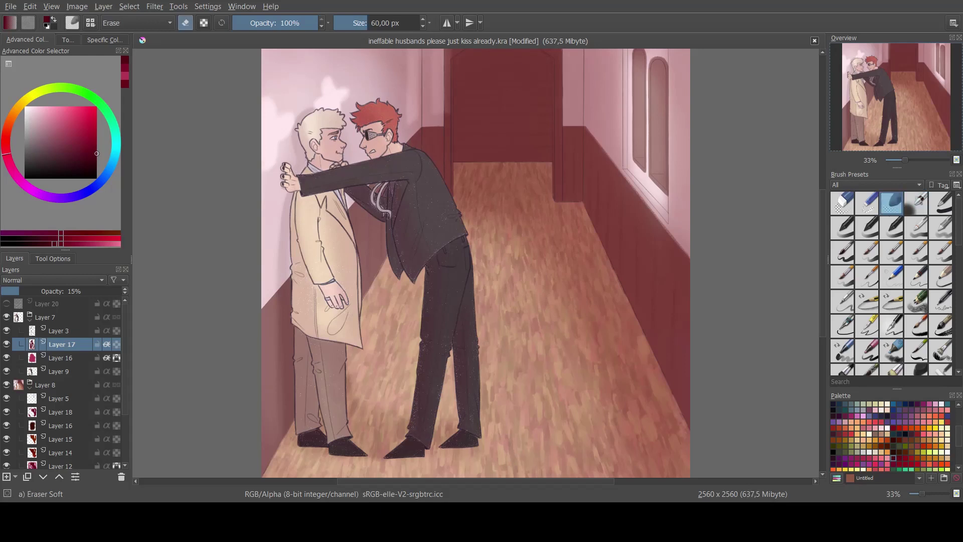
key(slash)
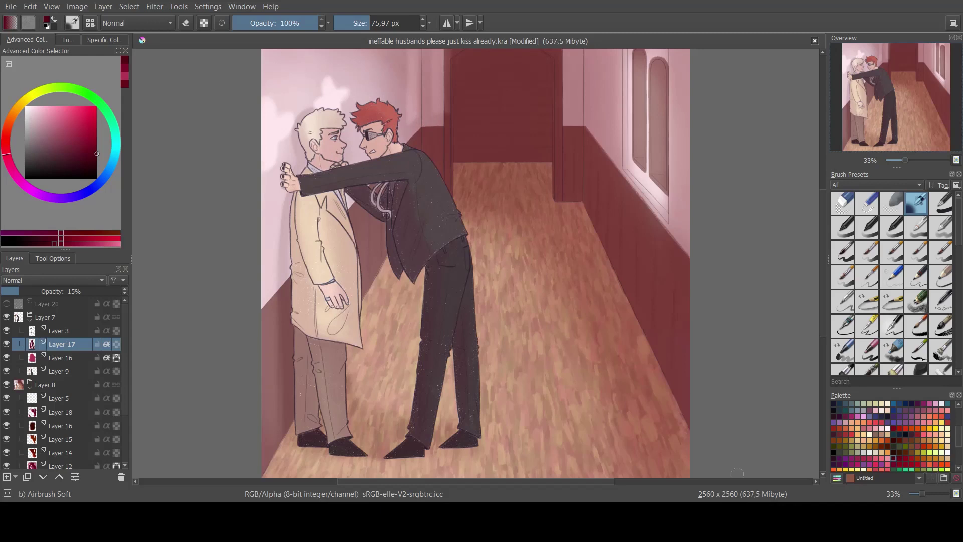
ctrl+click(313, 132)
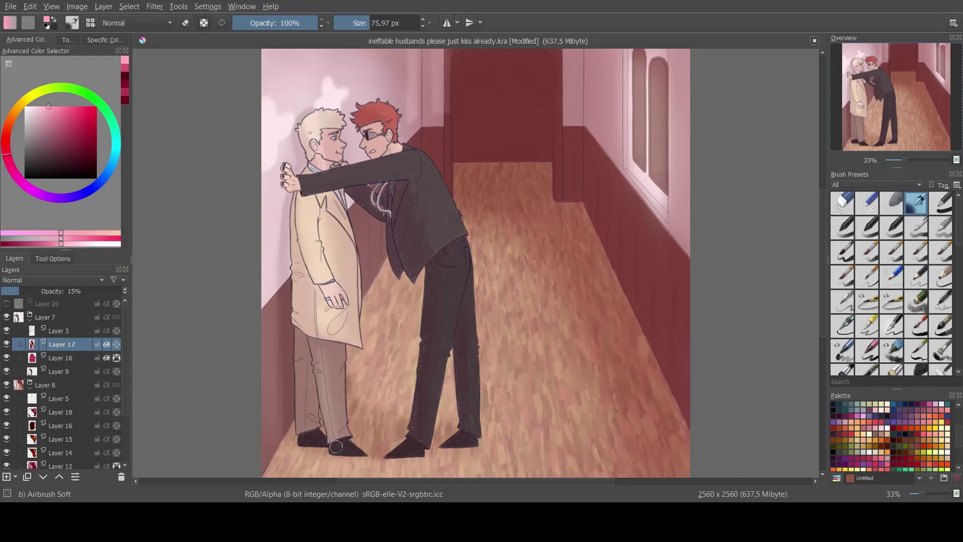
drag(441, 293, 433, 406)
mouse_move(474, 441)
mouse_down()
mouse_move(463, 240)
mouse_move(452, 200)
mouse_move(413, 163)
mouse_up()
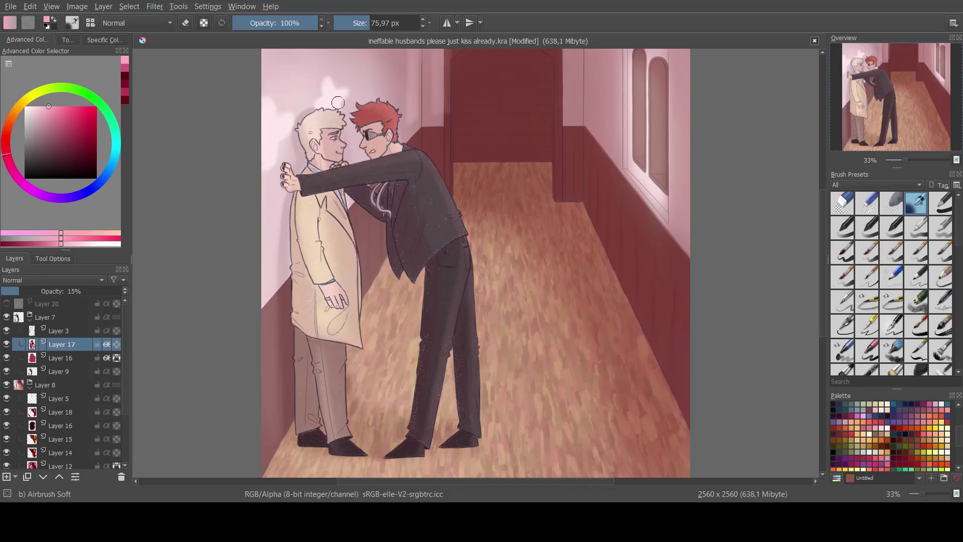
click(35, 106)
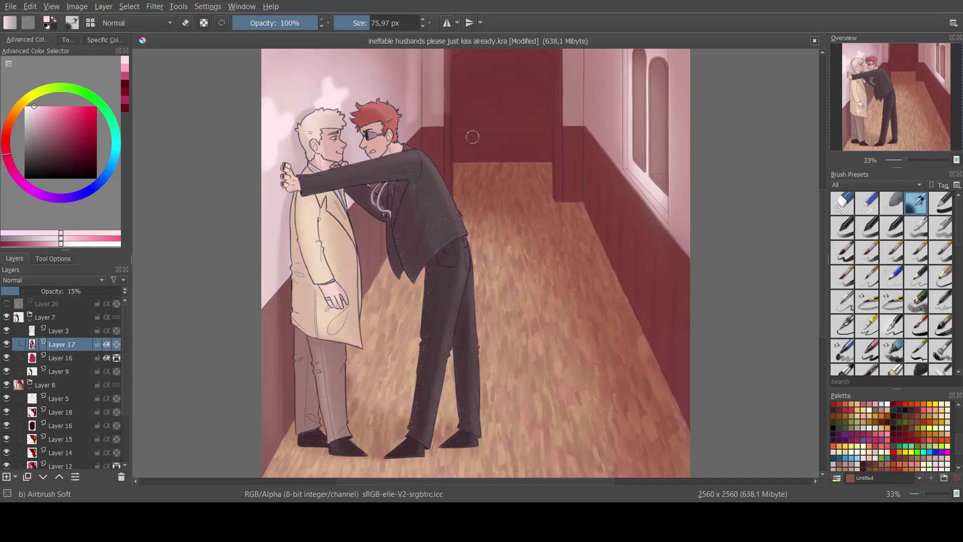
drag(305, 398, 306, 454)
- Add a layer above Layer 17 at 10% opacity with inherited alpha, and choose dark crimson for a 197.49 px airbrush
key(Insert)
click(125, 92)
drag(30, 291, 13, 291)
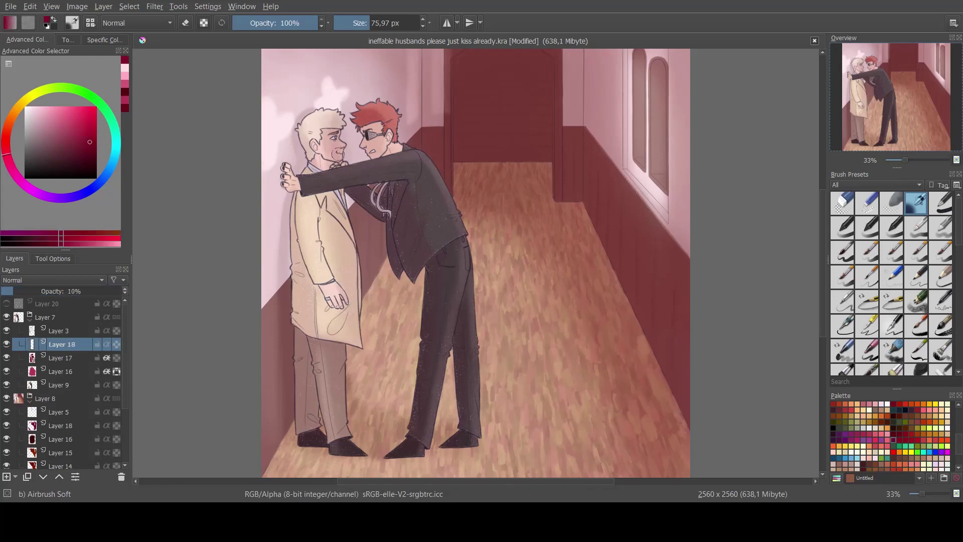
key(ctrl+z)
click(383, 23)
key(ctrl+z)
click(116, 345)
click(116, 345)
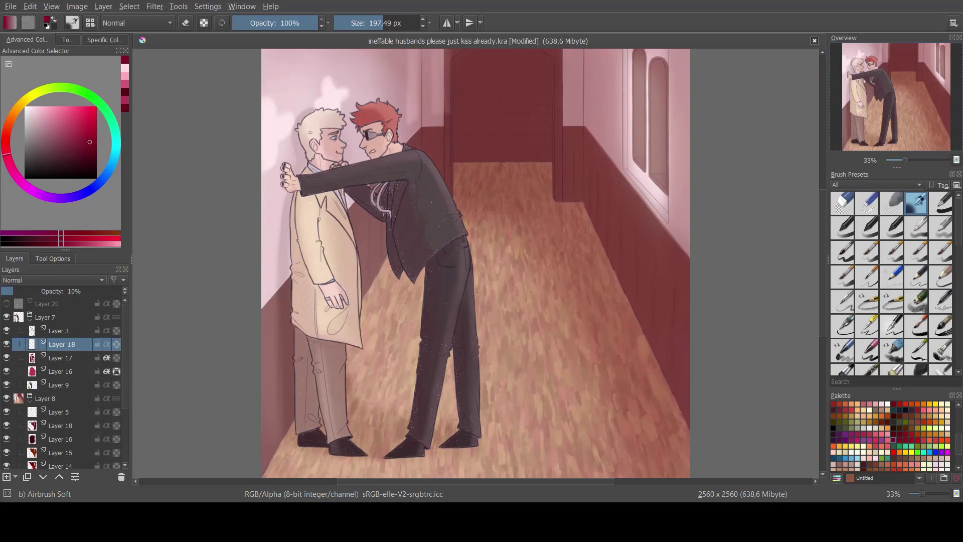
- Airbrush dark crimson shading on the upright figure's face and coat edges and on the leaning figure's rear trouser leg
drag(342, 147, 345, 159)
drag(348, 209, 358, 314)
drag(471, 281, 476, 337)
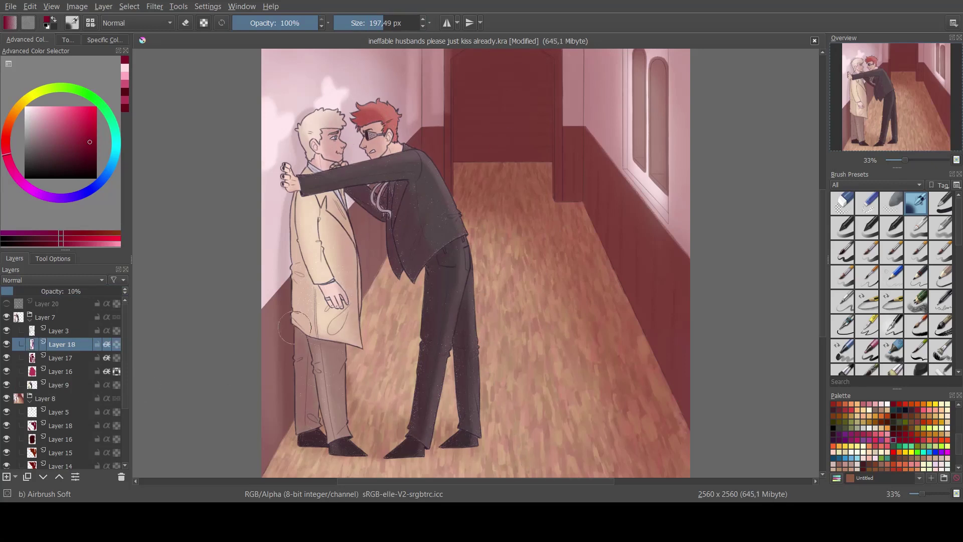
drag(296, 261, 297, 325)
mouse_move(286, 201)
mouse_down()
mouse_move(288, 246)
mouse_move(303, 290)
mouse_move(322, 309)
mouse_up()
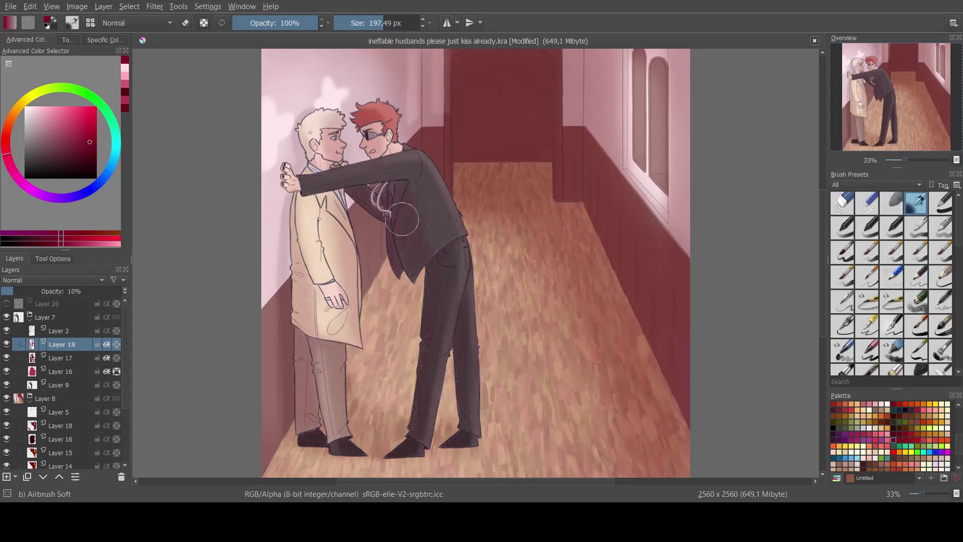
- Reduce the airbrush to 75.97 px and deepen the crimson shading on the leaning figure's jacket and the upright figure's coat and head
click(370, 23)
mouse_move(413, 252)
mouse_down()
mouse_move(429, 215)
mouse_move(454, 214)
mouse_up()
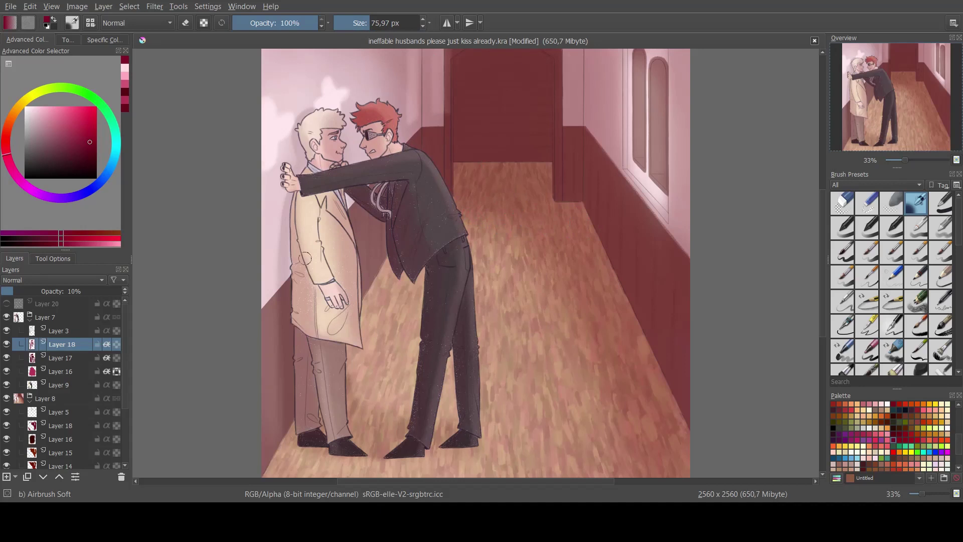
drag(305, 259, 334, 127)
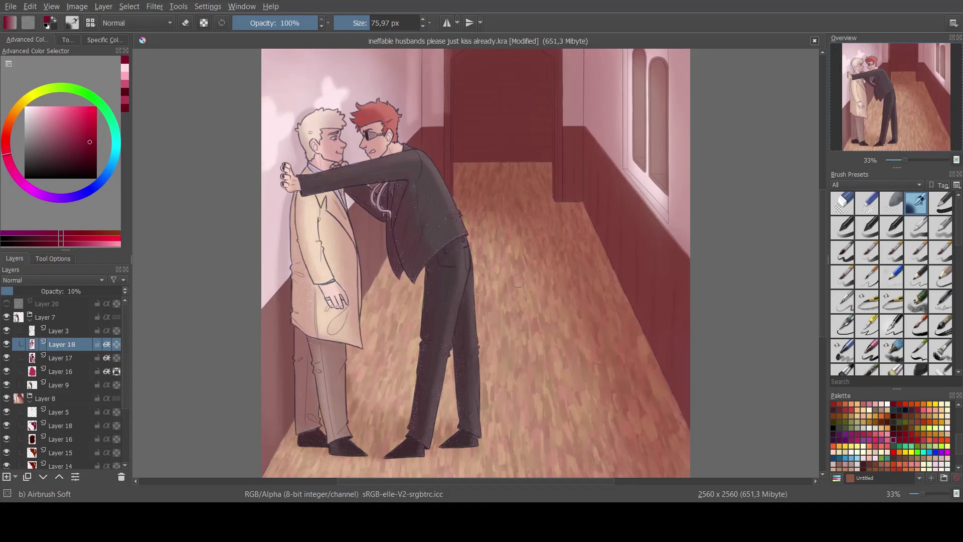
- Airbrush broad very pale pink highlights at 309.56 px over the back of the leaning figure's jacket and down his trousers
click(125, 68)
click(392, 23)
drag(447, 231, 421, 166)
drag(457, 271, 464, 367)
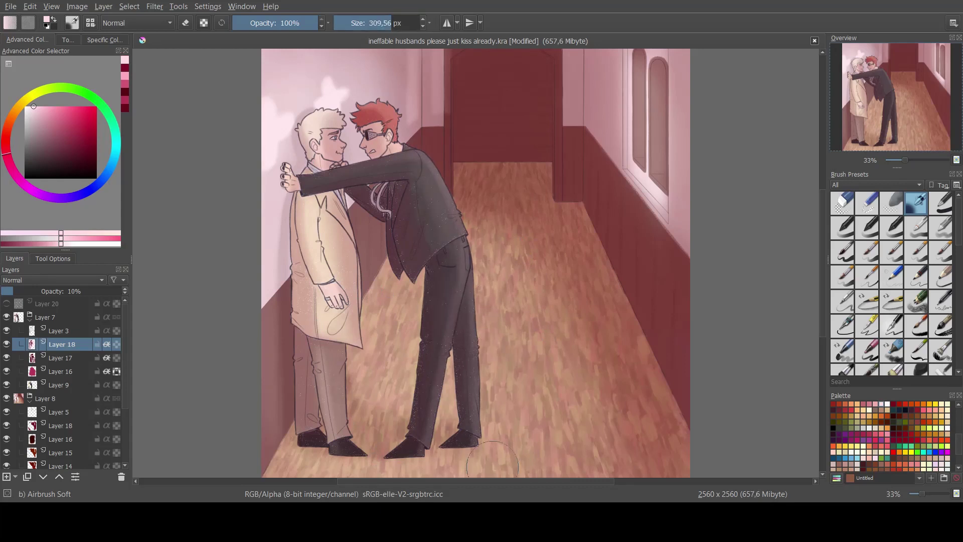
- With a 158.49 px airbrush, tint the leaning figure's jacket front and front leg medium pink, and shade his outstretched hand dark crimson
click(380, 23)
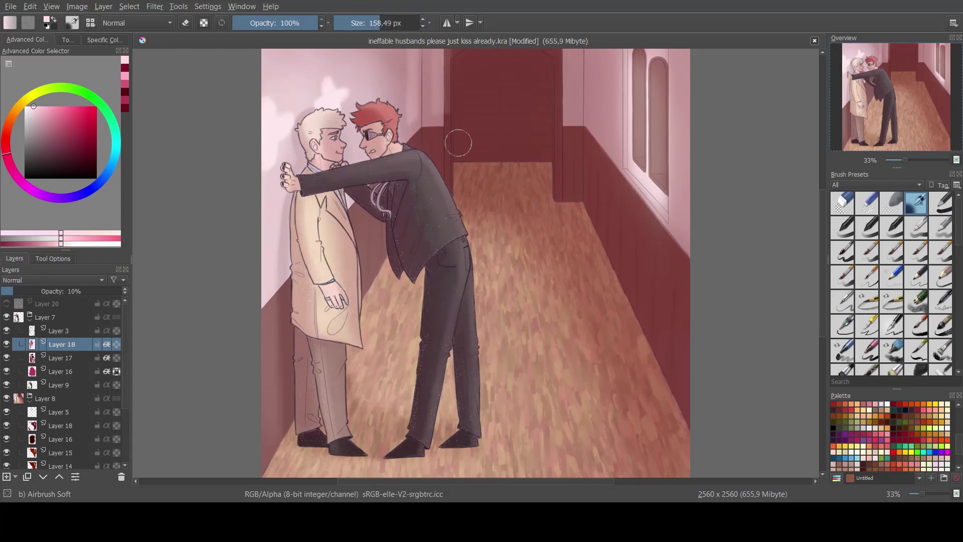
click(125, 84)
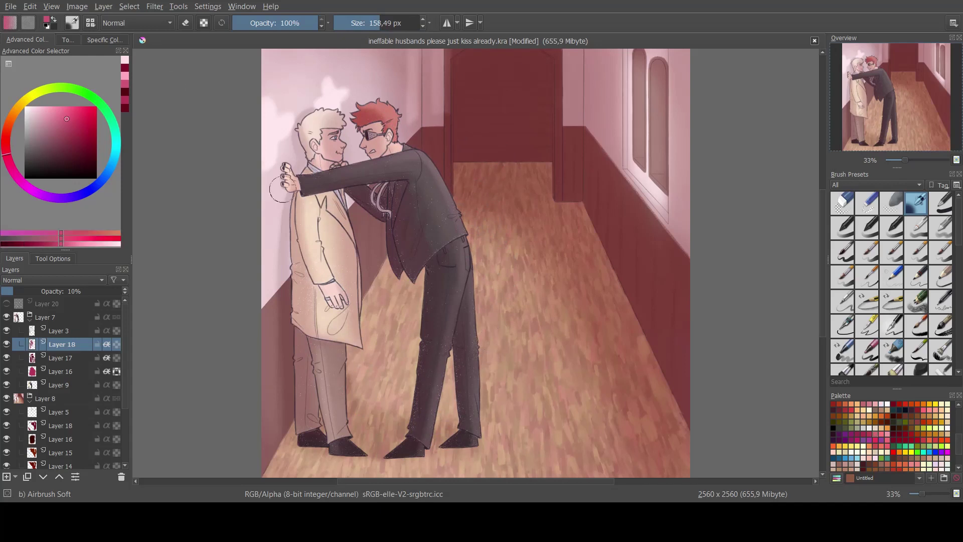
drag(398, 208, 406, 379)
click(124, 76)
drag(292, 181, 285, 186)
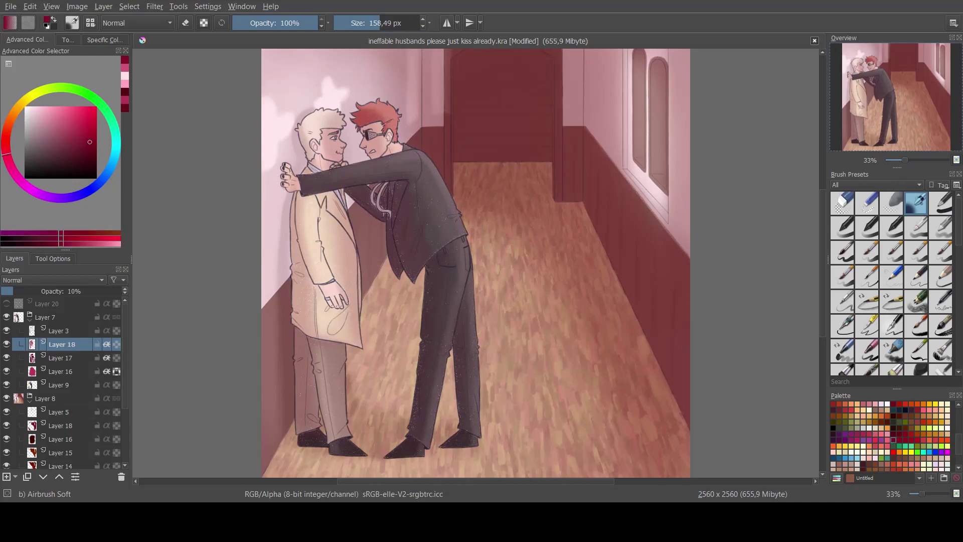
- Airbrush a light pink rim at 72.84 px along the back edge of the upright figure's coat and trousers
ctrl+click(277, 174)
click(370, 23)
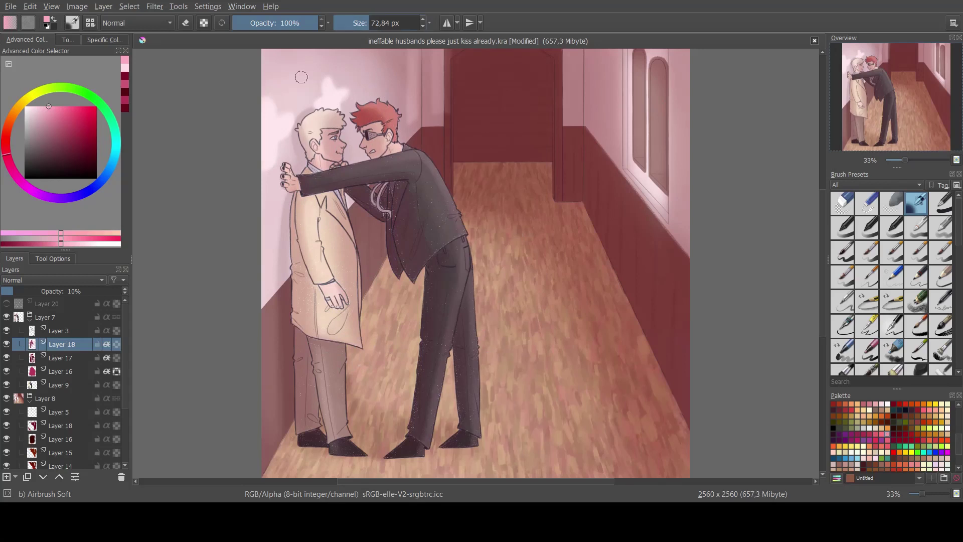
drag(299, 237, 297, 422)
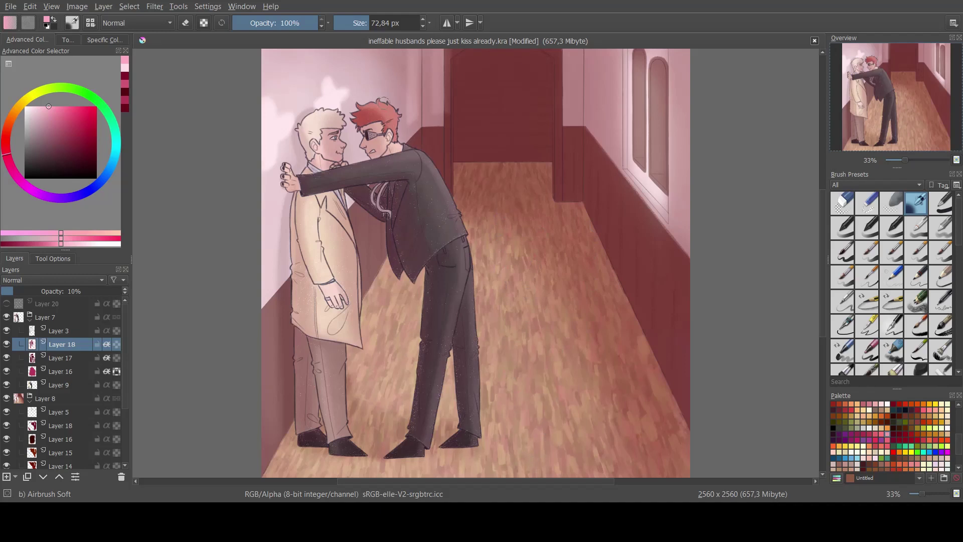
- Add a layer above Layer 9 at 10% opacity and airbrush a salmon-red blush on the upright figure's cheek
key(x)
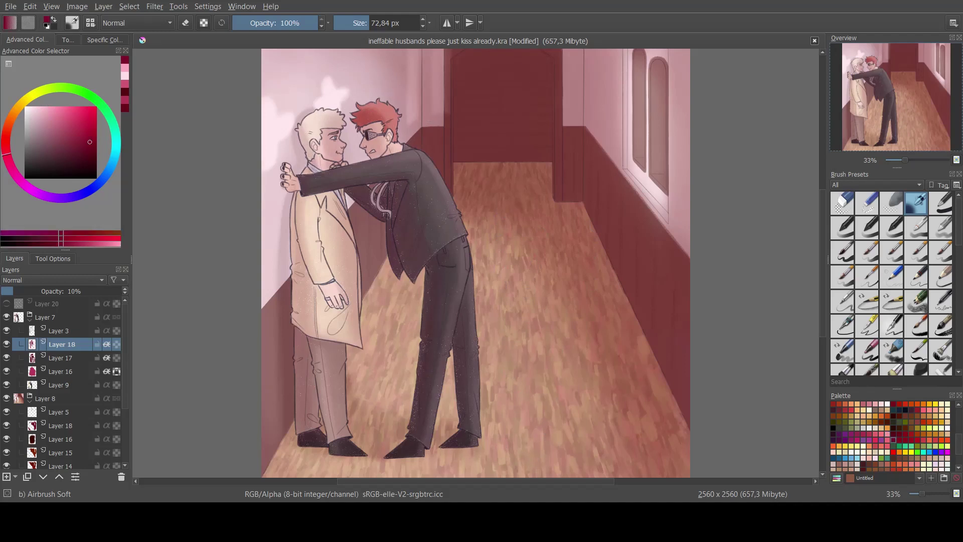
key(Page_Down)
key(Page_Down)
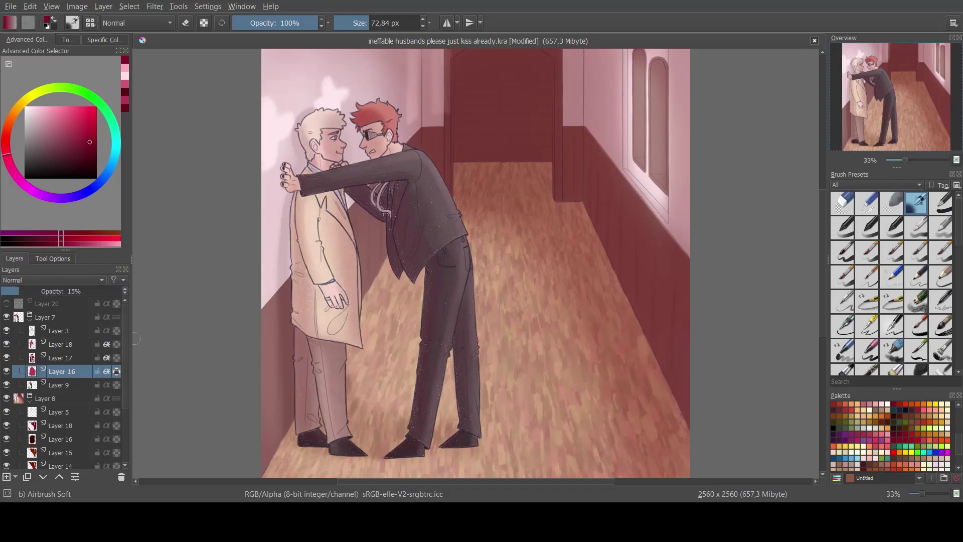
click(60, 384)
click(7, 477)
click(5, 136)
drag(85, 135, 63, 117)
drag(321, 147, 336, 143)
click(29, 291)
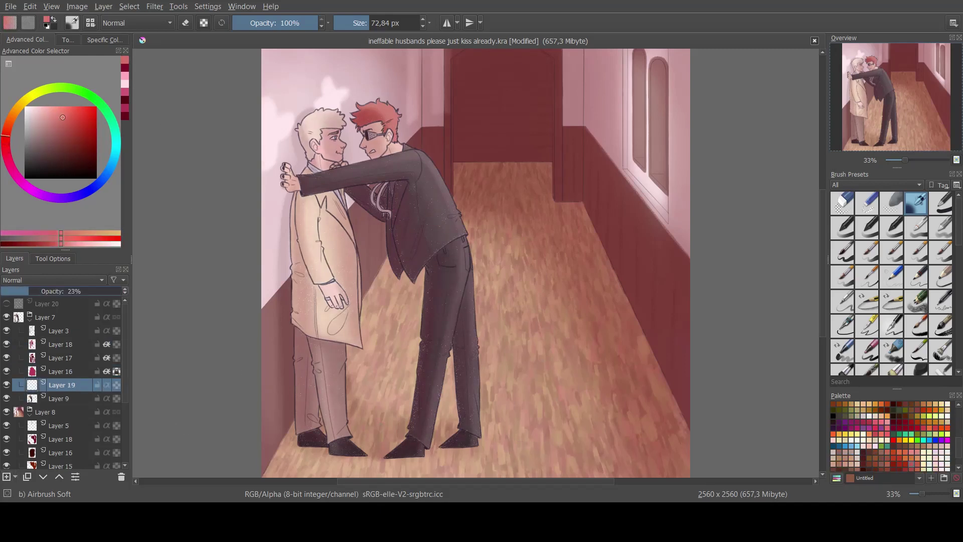
drag(29, 291, 13, 291)
ctrl+click(322, 142)
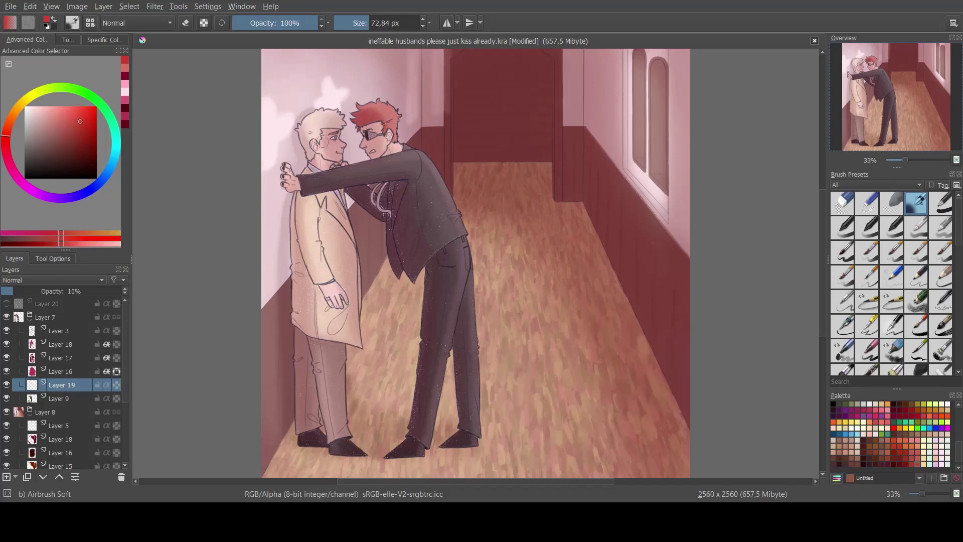
- Strengthen the blush on both figures' cheeks with a bright saturated red at 72.84 px
scroll(331, 143, up, 1)
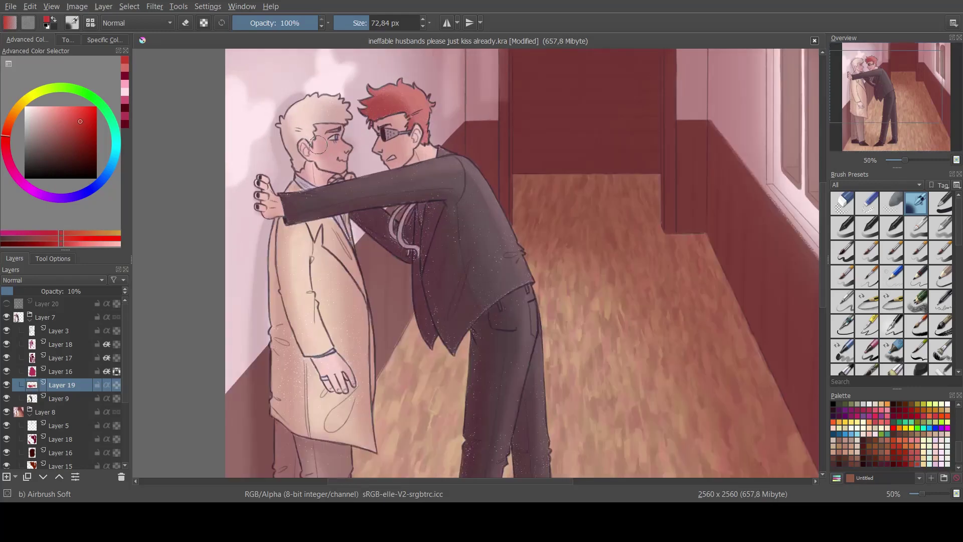
click(97, 116)
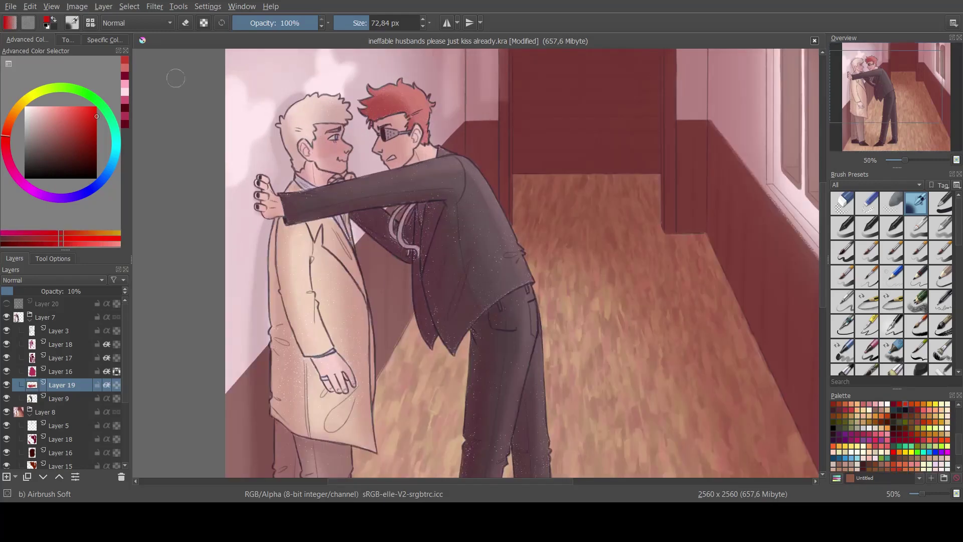
drag(332, 147, 339, 150)
scroll(543, 192, down, 1)
scroll(352, 150, up, 1)
drag(416, 179, 426, 175)
scroll(518, 176, down, 2)
scroll(504, 158, up, 2)
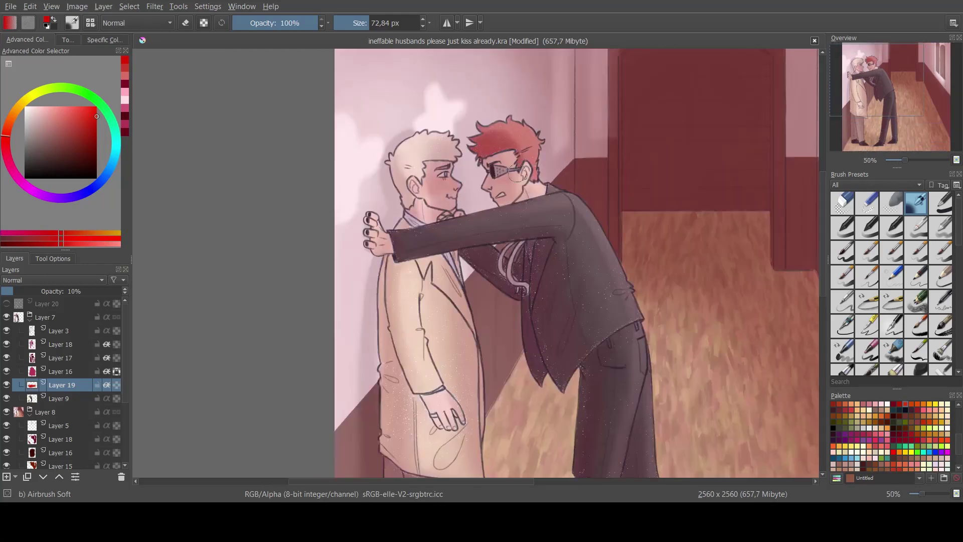
scroll(572, 296, down, 2)
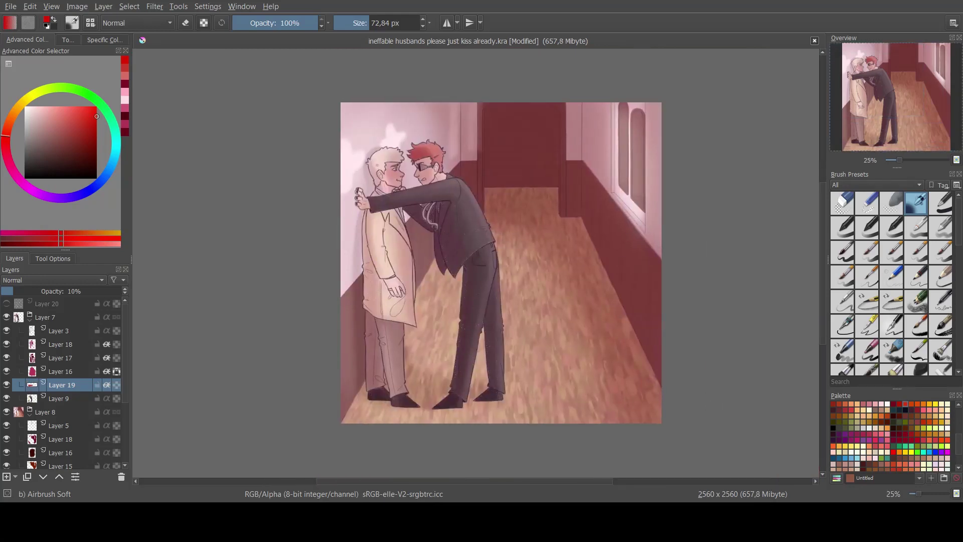
- Add a layer above Layer 19 at 15% opacity with inherited alpha, and ready a 600 px very light pink airbrush
click(6, 476)
click(125, 92)
click(125, 100)
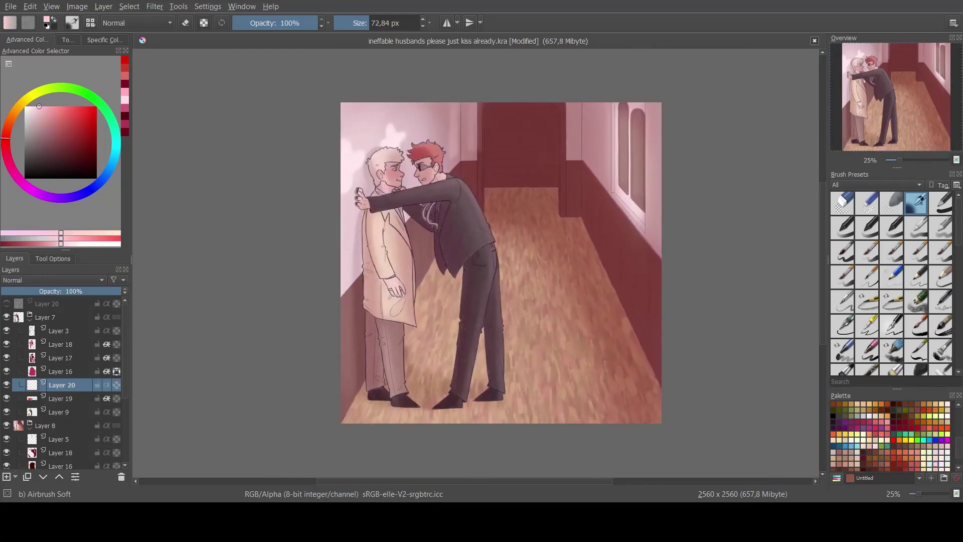
click(405, 23)
click(19, 291)
click(106, 385)
- Try broad very light pink strokes over both figures, including with the layer at 10% opacity
mouse_move(363, 193)
mouse_down()
mouse_move(387, 166)
mouse_move(442, 195)
mouse_up()
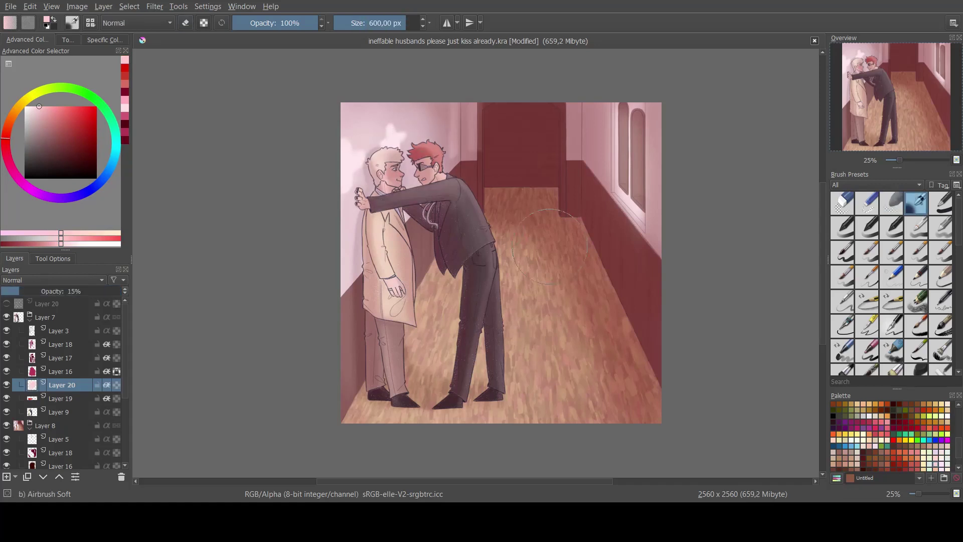
drag(550, 246, 387, 251)
click(13, 291)
drag(396, 148, 471, 382)
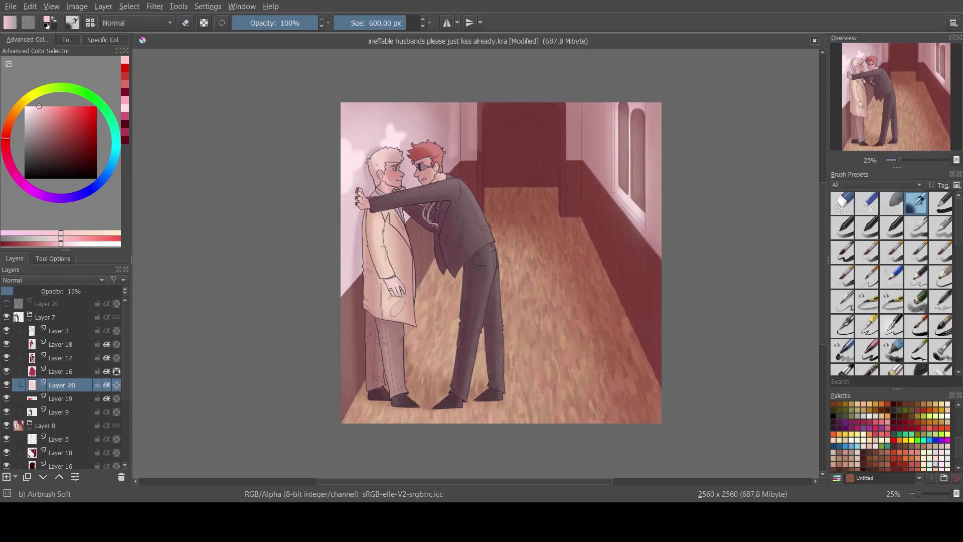
key(ctrl+z)
key(ctrl+z)
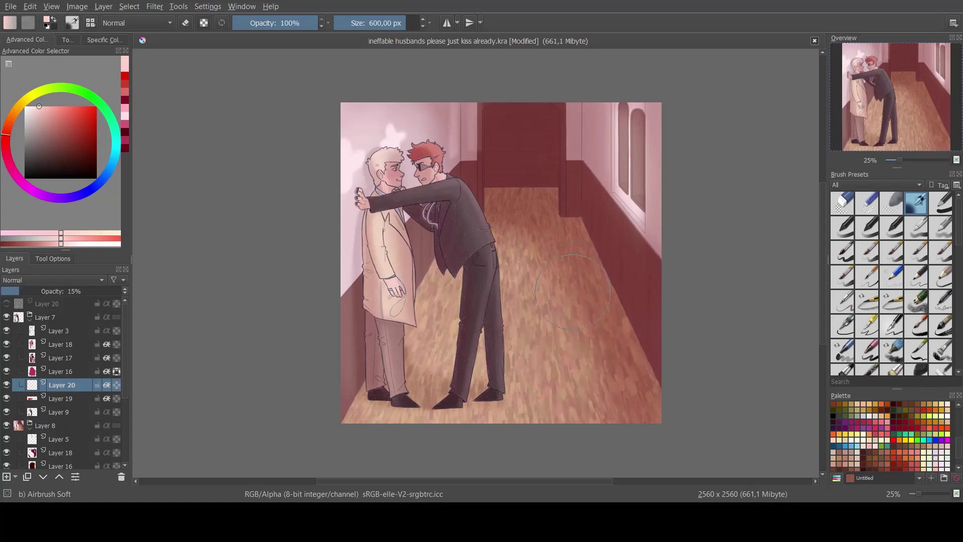
- Airbrush a very light pink wash at 600 px over both figures on Layer 20
mouse_move(423, 150)
mouse_down()
mouse_move(549, 181)
mouse_move(579, 376)
mouse_up()
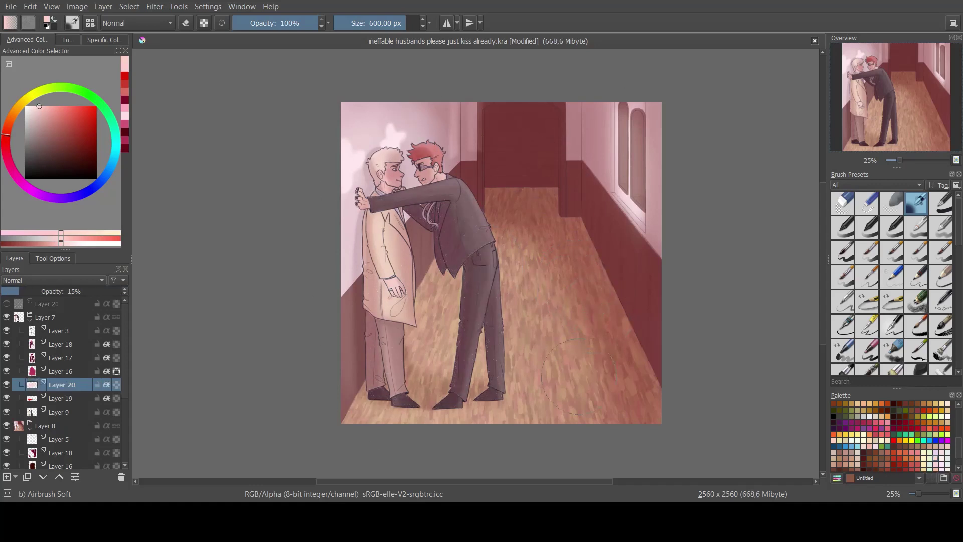
key(ctrl+z)
key(ctrl+shift+z)
- Try a muted brownish-red wash at 600 px over the leaning figure's legs on Layer 20
click(881, 452)
drag(466, 312, 462, 417)
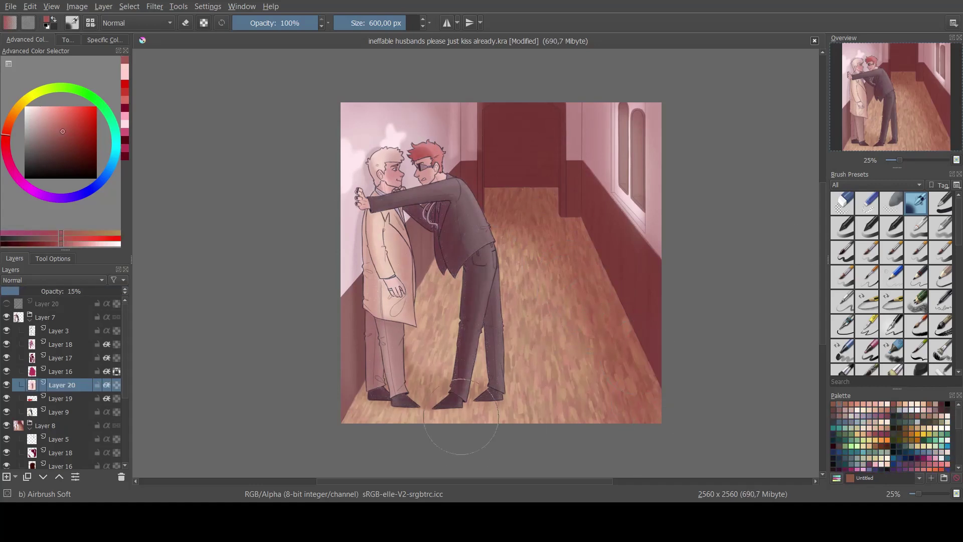
key(ctrl+z)
- Add a layer above Layer 20 at 10% opacity with inherited alpha
click(6, 476)
drag(59, 291, 13, 291)
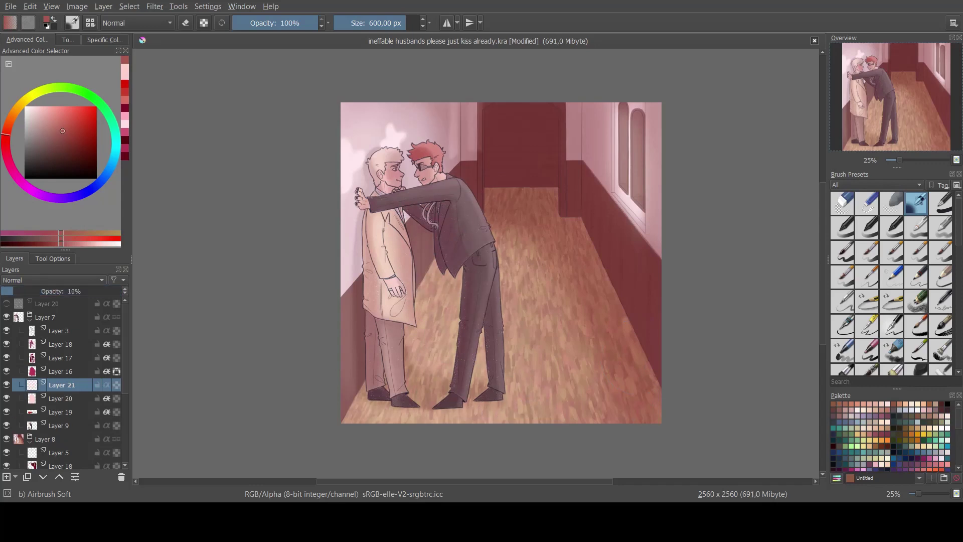
click(107, 385)
- Try a muted brownish-red wash over both figures on Layer 21 and compare the layer below and above Layer 20
mouse_move(407, 228)
mouse_down()
mouse_move(449, 251)
mouse_move(472, 307)
mouse_up()
mouse_move(61, 385)
mouse_down()
mouse_move(61, 404)
mouse_move(61, 391)
mouse_up()
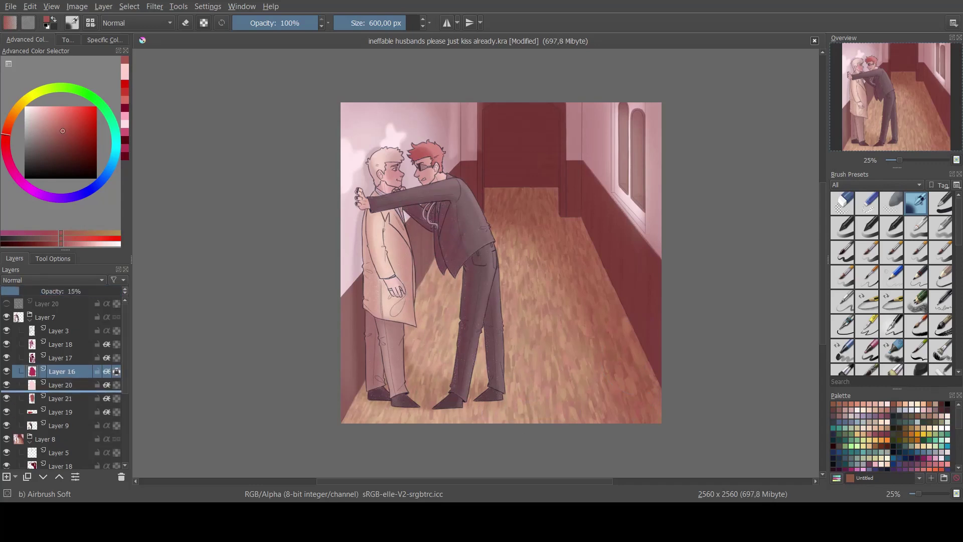
key(Page_Down)
key(Page_Down)
key(ctrl+Page_Up)
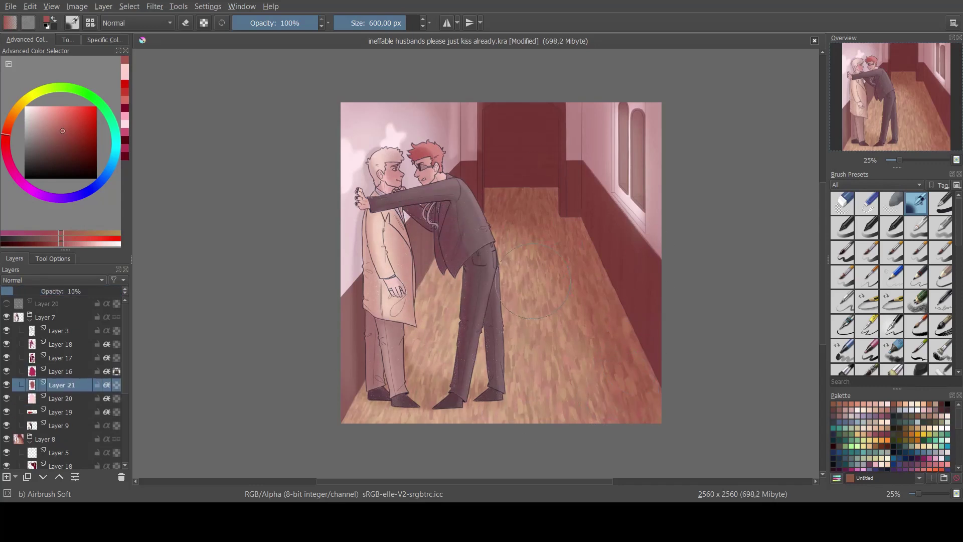
key(ctrl+z)
- Airbrush a deeper red wash over both figures on Layer 21 at 407.15 px, and over the upright figure's coat and trousers at 325.99 px
scroll(893, 442, down, 5)
click(906, 464)
mouse_move(401, 246)
mouse_down()
mouse_move(457, 250)
mouse_move(472, 311)
mouse_up()
key(ctrl+z)
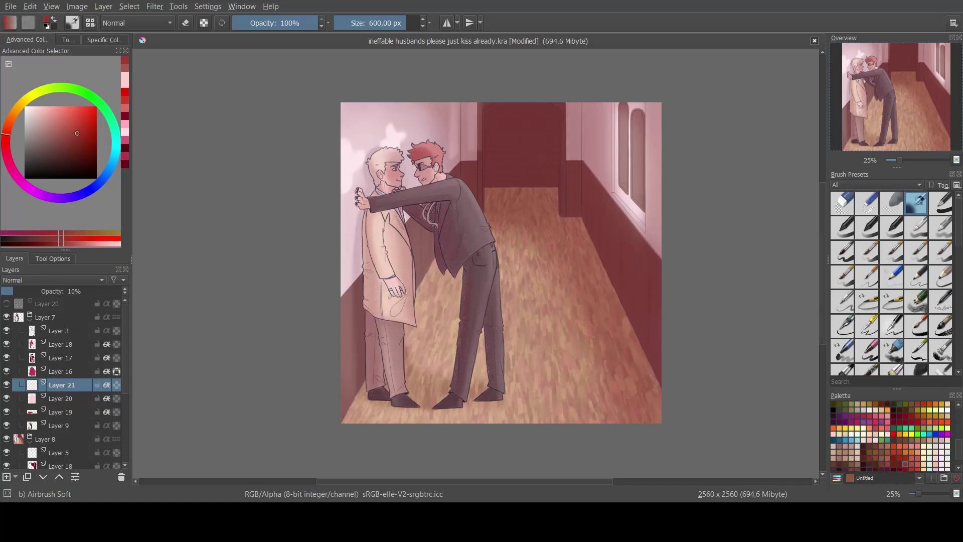
click(397, 23)
mouse_move(394, 171)
mouse_down()
mouse_move(391, 201)
mouse_move(458, 273)
mouse_move(518, 377)
mouse_up()
mouse_move(416, 314)
mouse_down()
mouse_move(489, 323)
mouse_move(412, 336)
mouse_move(522, 290)
mouse_up()
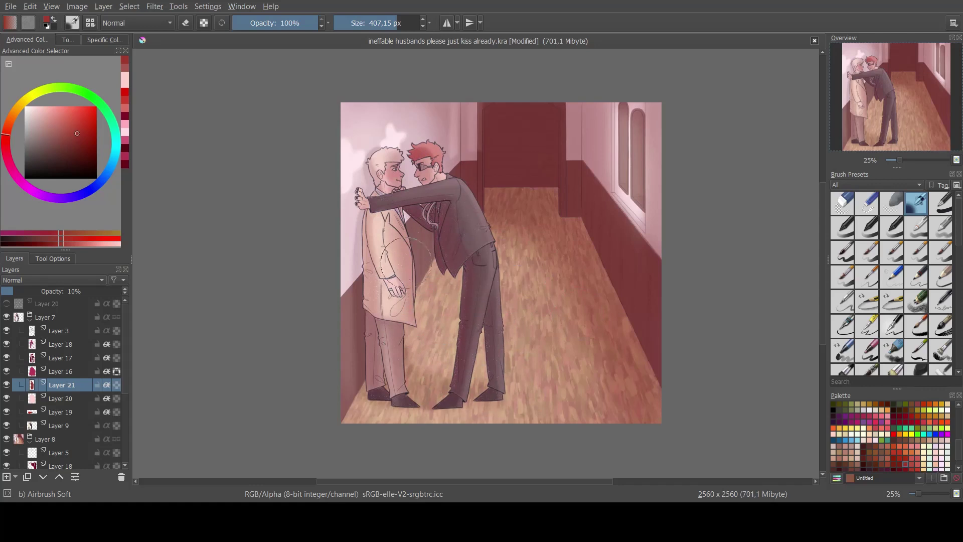
click(393, 23)
mouse_move(398, 268)
mouse_down()
mouse_move(461, 331)
mouse_move(361, 263)
mouse_move(364, 388)
mouse_up()
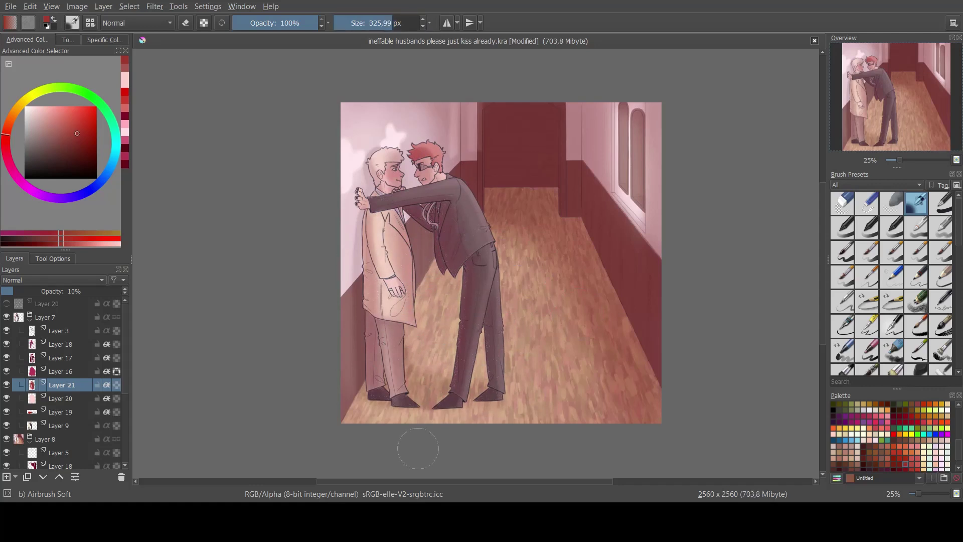
key(bracketleft)
key(bracketleft)
key(bracketleft)
key(bracketleft)
key(slash)
key(bracketright)
key(bracketright)
key(bracketright)
key(bracketright)
key(slash)
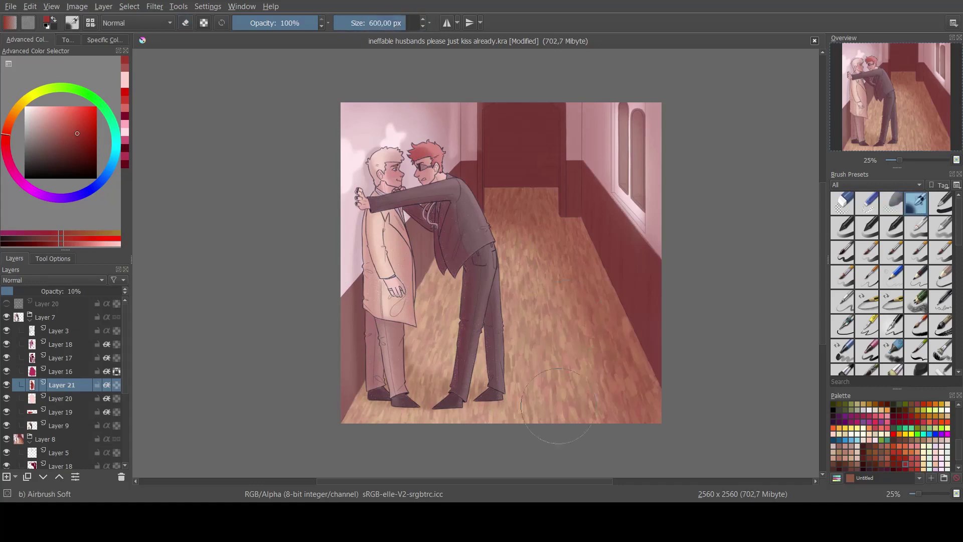
- Airbrush a dark red shadow at 92.92 px down the back edge of the upright figure's coat and trousers
click(900, 470)
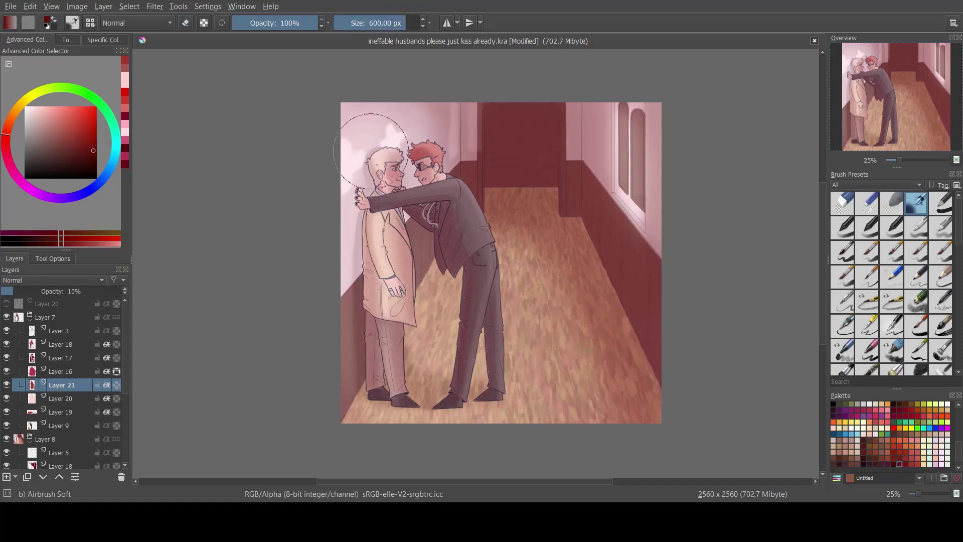
click(385, 23)
drag(367, 228, 370, 298)
key(ctrl+z)
click(372, 23)
drag(362, 255, 373, 395)
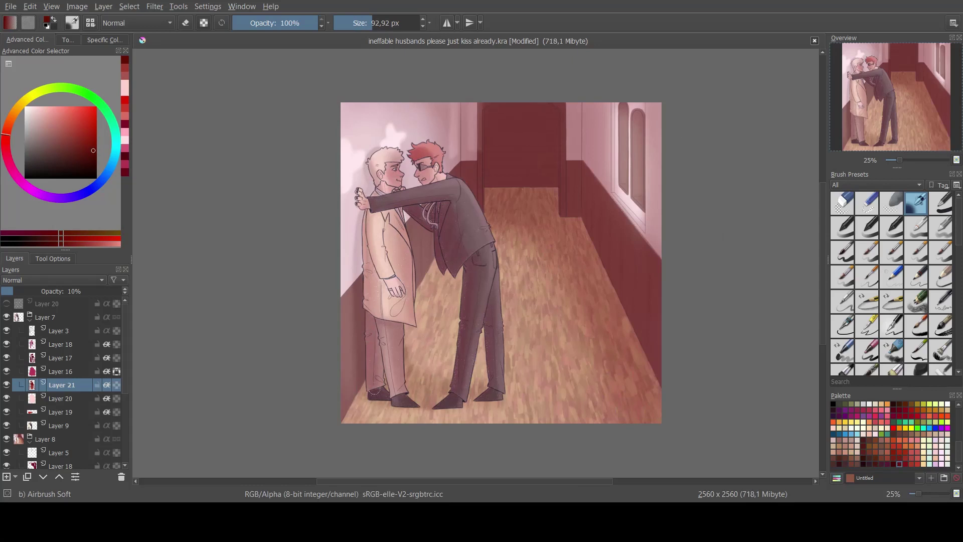
- Airbrush a broad medium pink tint at 673.30 px over the lower part of both figures on Layer 21
click(875, 410)
click(385, 23)
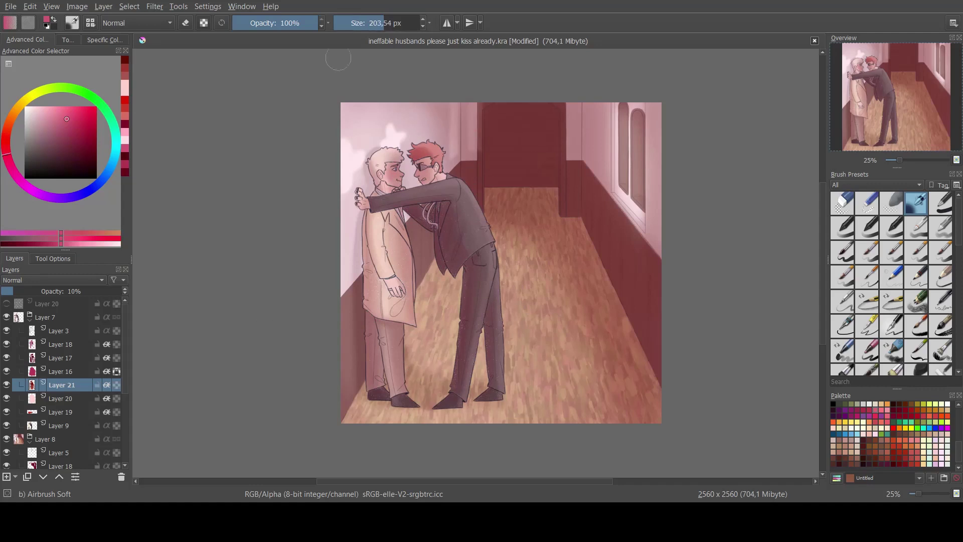
click(408, 23)
drag(395, 282, 444, 410)
- On Layer 17, airbrush medium pink down the upright figure's back and reduce the airbrush to 416.93 px
click(60, 359)
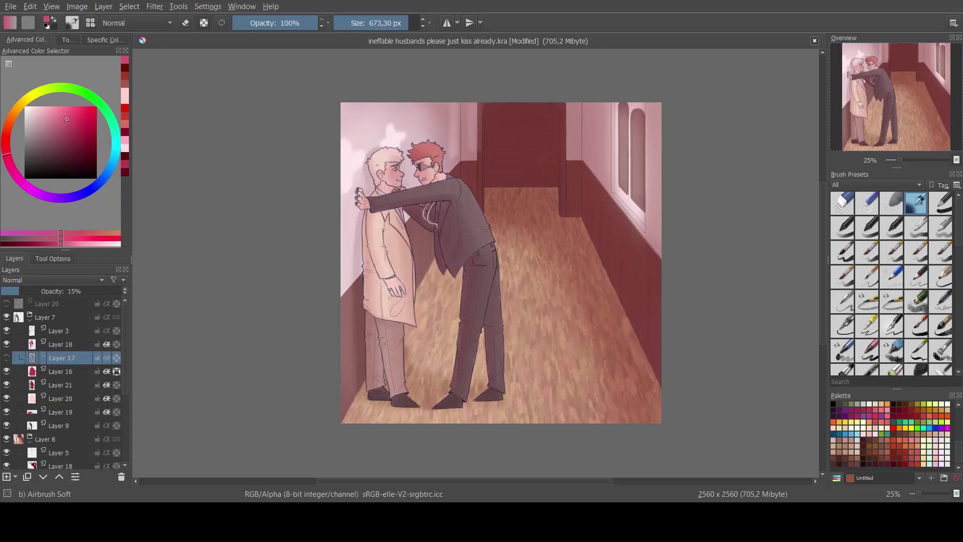
drag(361, 193, 341, 276)
key(bracketleft)
key(bracketleft)
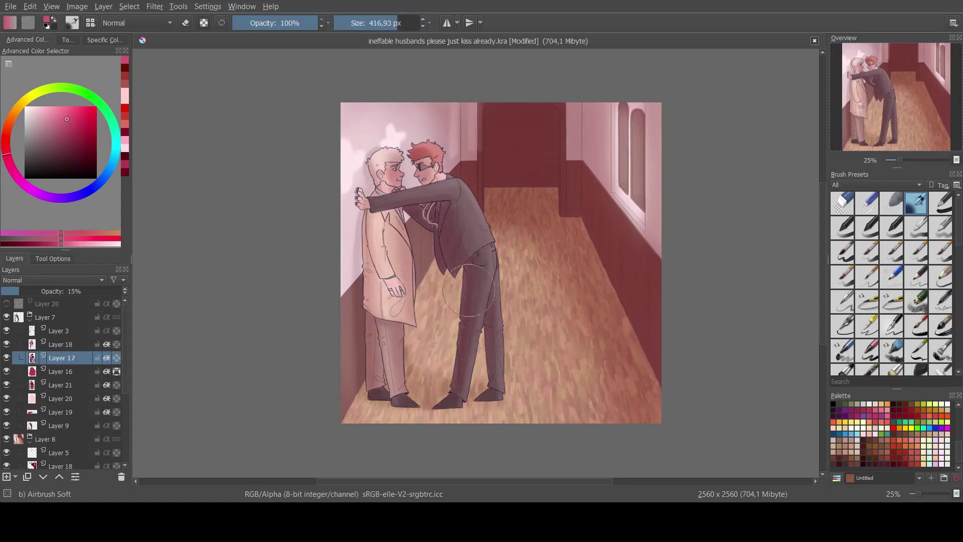
- Deepen the shading on the upright figure's lower coat and trousers and on the leaning figure's jacket and legs with recent colours
click(388, 23)
click(125, 164)
drag(387, 298, 391, 347)
click(125, 140)
mouse_move(434, 200)
mouse_down()
mouse_move(427, 215)
mouse_move(464, 190)
mouse_move(507, 369)
mouse_up()
- Airbrush very light pink highlights at 79.18 px on the upright figure's sleeve, coat, shoe and hair
key(bracketleft)
key(bracketleft)
key(bracketleft)
key(bracketleft)
key(bracketleft)
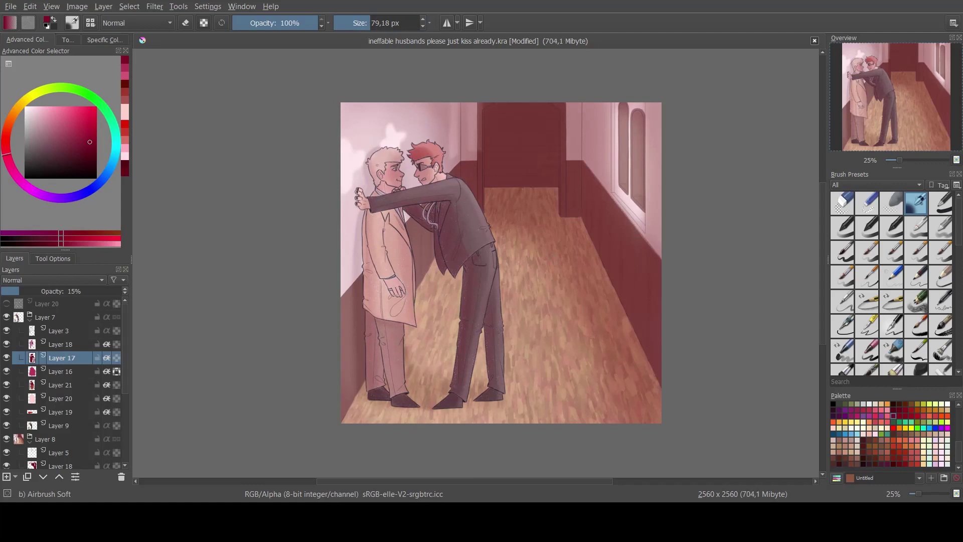
click(125, 111)
drag(383, 247, 408, 315)
drag(413, 404, 405, 398)
drag(378, 152, 394, 152)
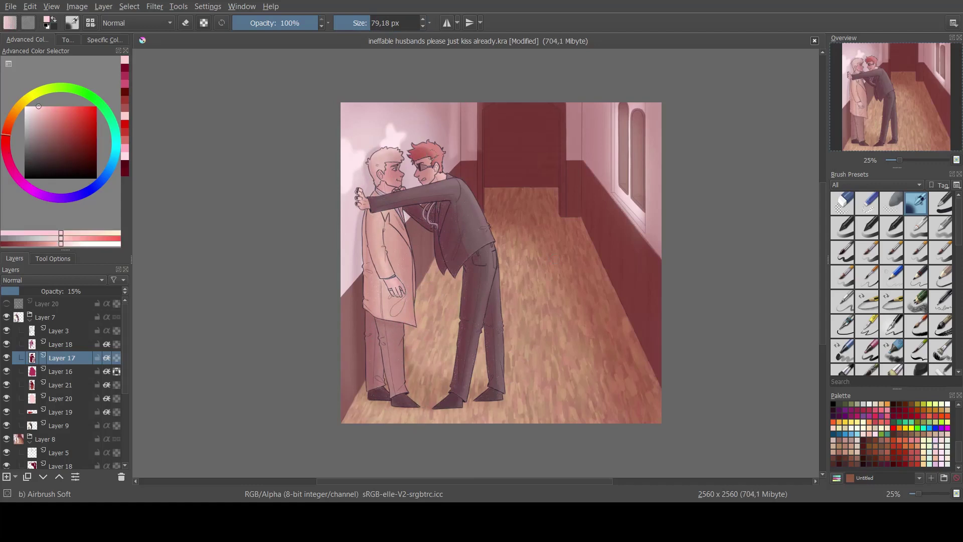
drag(380, 241, 389, 275)
- Enlarge the airbrush to 447.18 px and lighten the back of the leaning figure's jacket with very light pink
key(bracketright)
key(bracketright)
key(bracketright)
key(bracketright)
key(bracketright)
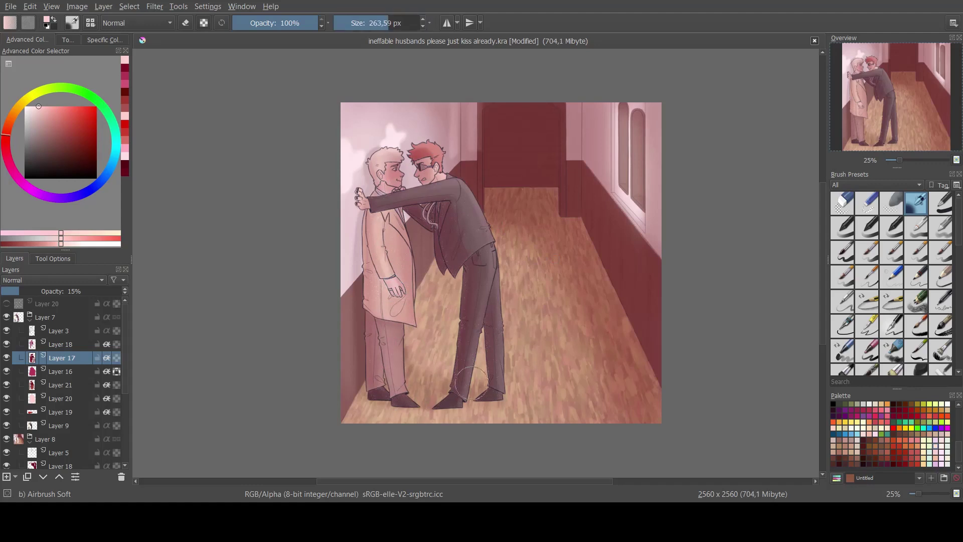
key(bracketright)
key(bracketright)
drag(471, 201, 485, 231)
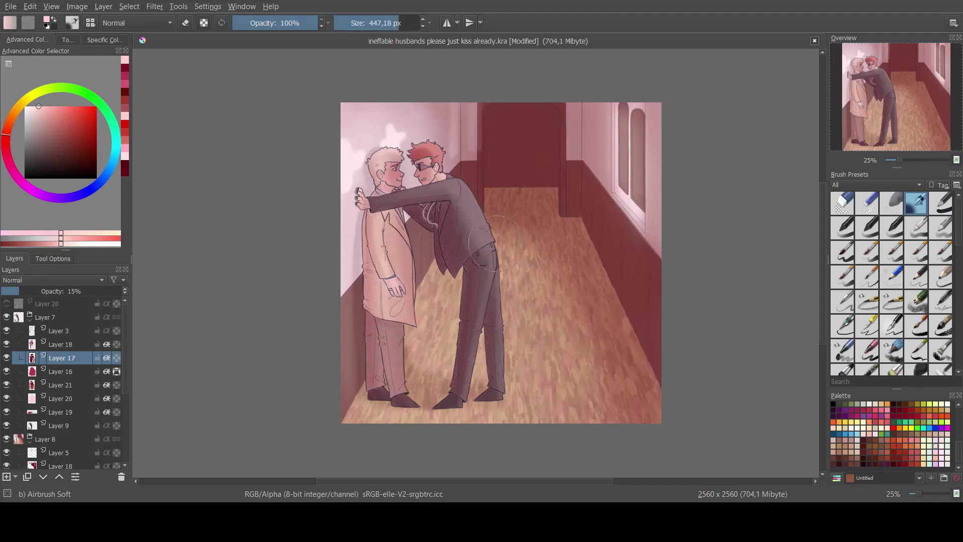
- Airbrush a very light pink highlight at 82.47 px across the top of the upright figure's hair
ctrl+click(501, 350)
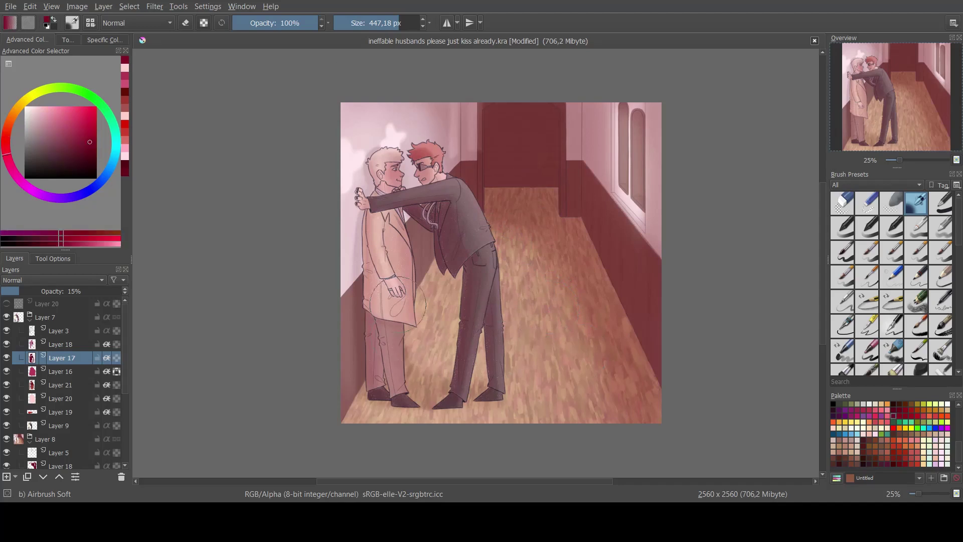
click(125, 67)
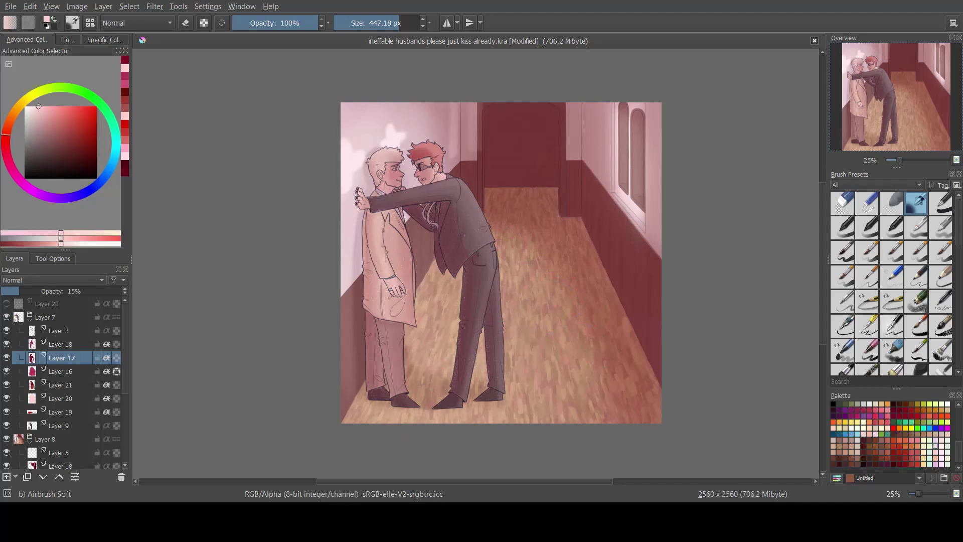
click(371, 24)
mouse_move(382, 148)
mouse_down()
mouse_move(411, 164)
mouse_move(393, 148)
mouse_up()
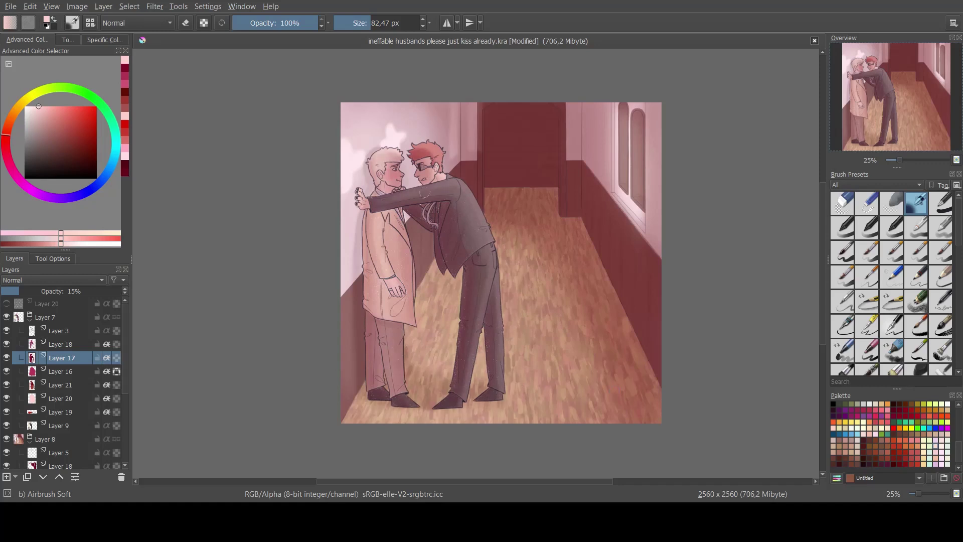
- Airbrush a thin dark crimson shadow at 46.20 px up the leaning figure's front trouser leg
key(x)
key(bracketleft)
key(bracketleft)
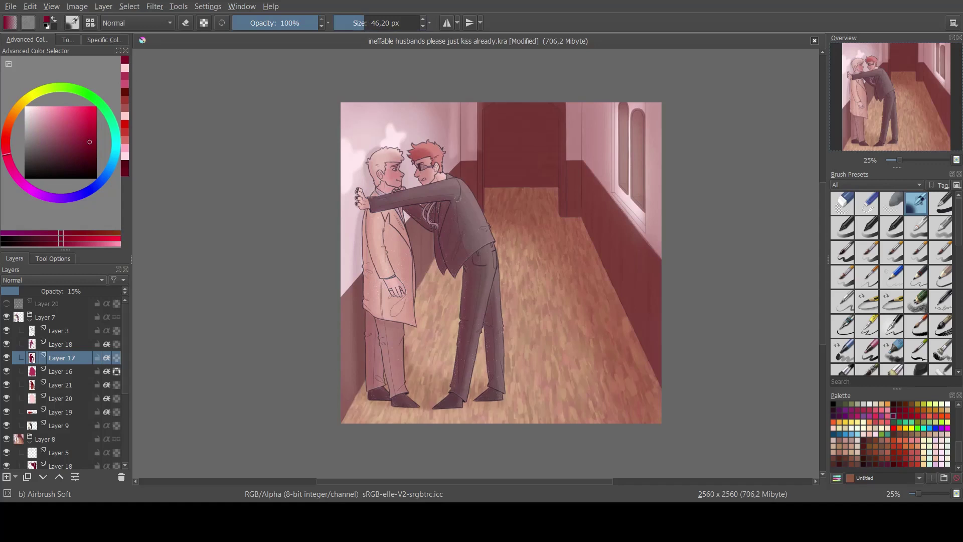
drag(458, 391, 464, 322)
- Hide and show Layer 18 to compare the shading on the figures
click(61, 344)
click(6, 345)
click(7, 344)
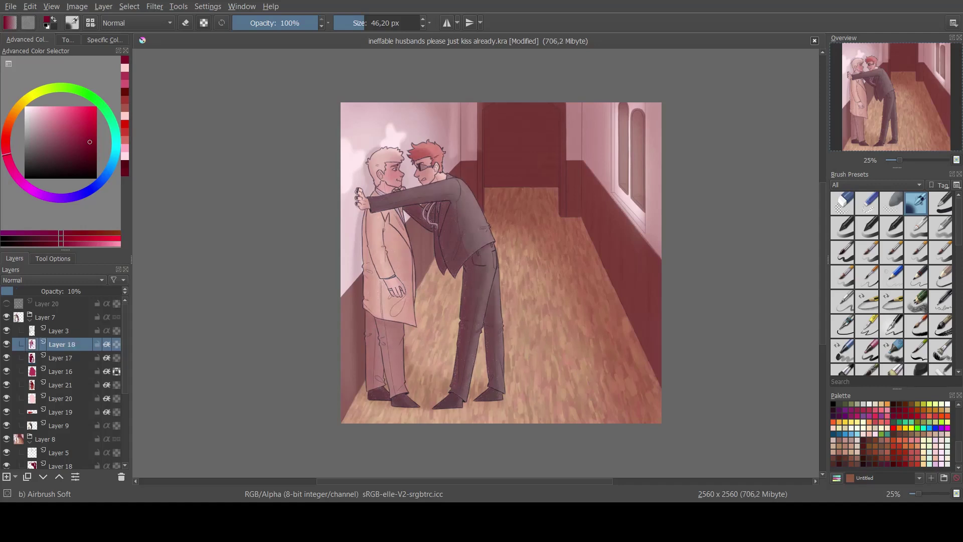
- Enlarge the airbrush to 558.51 px and lighten the upright figure's coat with very light pink
click(6, 345)
click(6, 344)
drag(388, 23, 404, 23)
click(125, 67)
drag(373, 216, 379, 274)
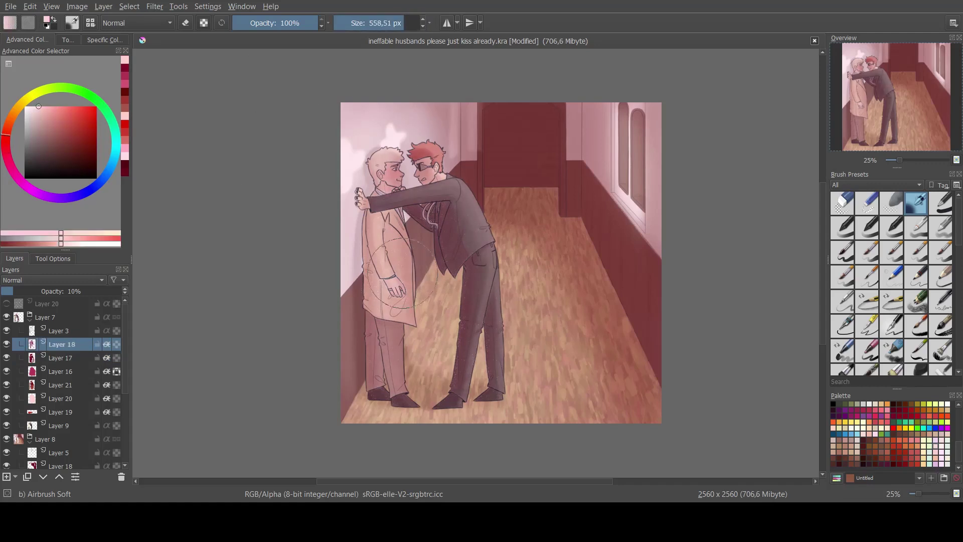
- On Layer 12, airbrush light pink and dark crimson tones at 249.34 px over the background around the upright figure
click(387, 23)
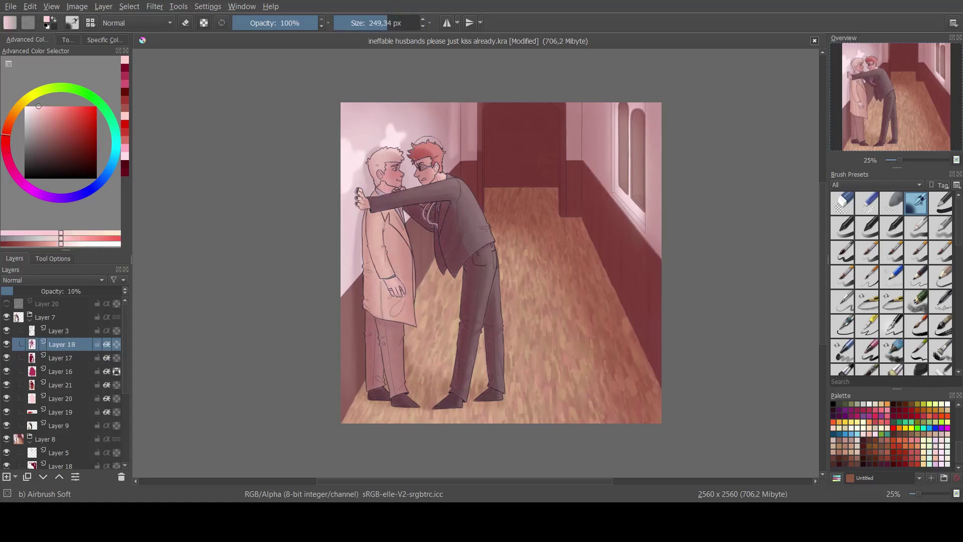
drag(125, 346, 125, 407)
click(62, 412)
click(125, 68)
drag(381, 271, 404, 309)
click(125, 92)
drag(358, 246, 347, 274)
click(125, 164)
drag(381, 237, 383, 264)
drag(374, 292, 352, 309)
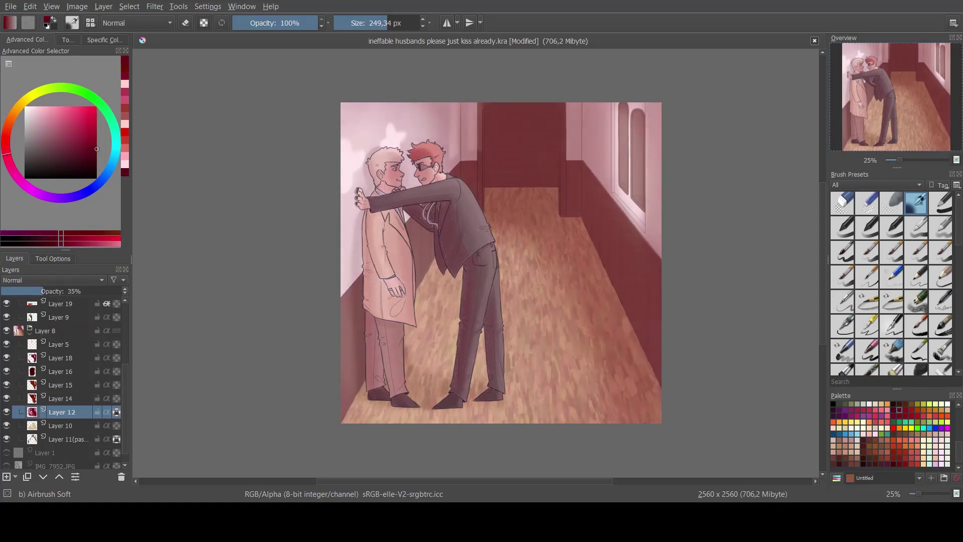
- On a new 10% opacity layer above Layer 12, airbrush dark crimson shadows behind the upright figure and, at 82.47 px, around the shoes
key(Insert)
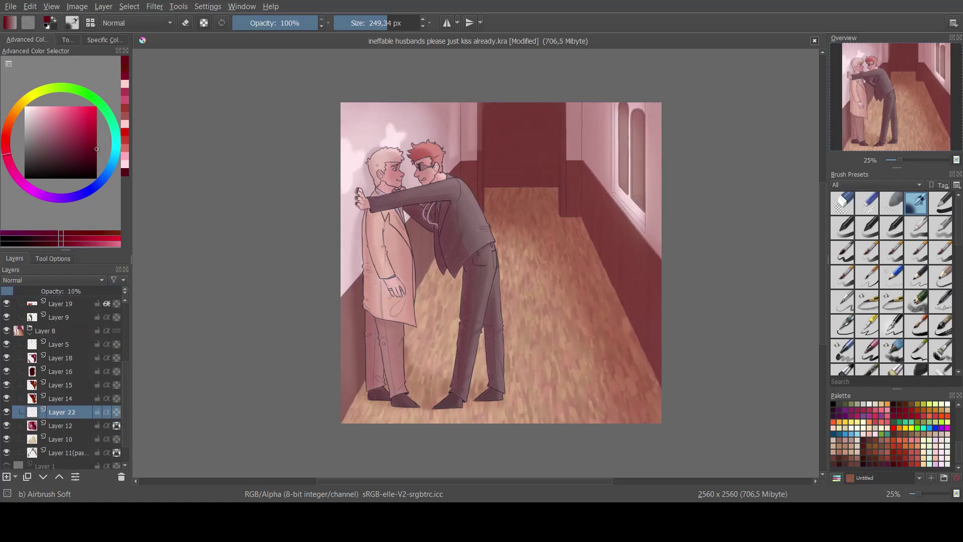
mouse_move(363, 227)
mouse_down()
mouse_move(365, 302)
mouse_move(350, 281)
mouse_up()
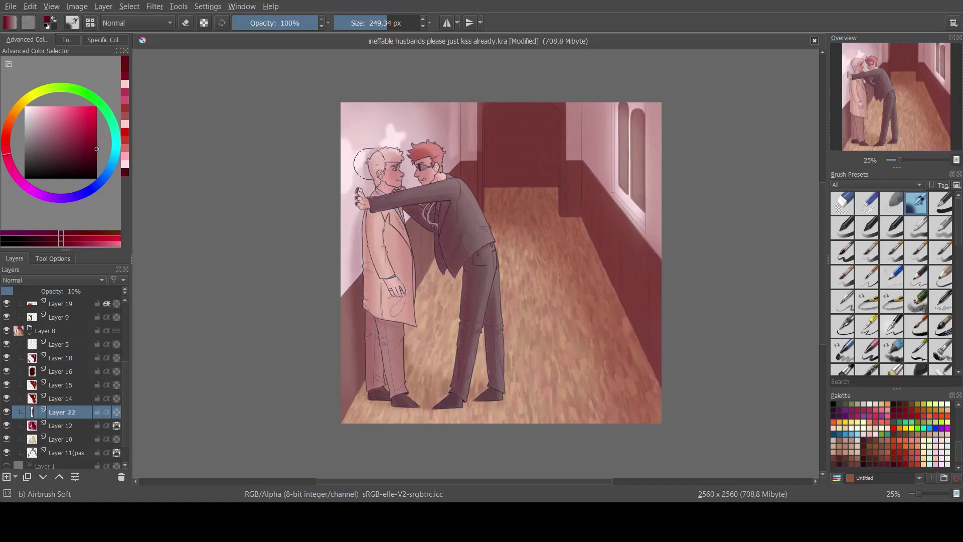
mouse_move(369, 163)
mouse_down()
mouse_move(369, 212)
mouse_move(365, 187)
mouse_up()
click(371, 24)
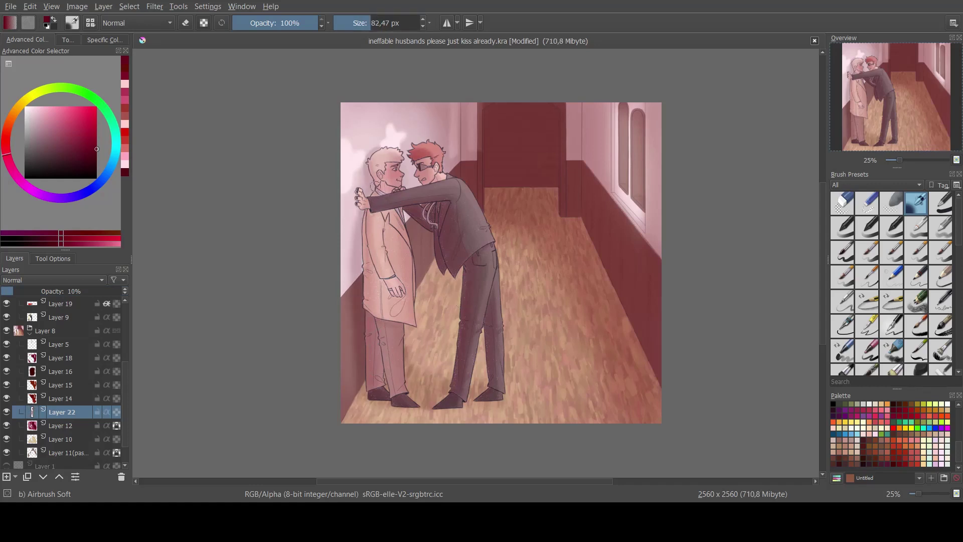
drag(415, 390, 441, 389)
drag(368, 397, 382, 397)
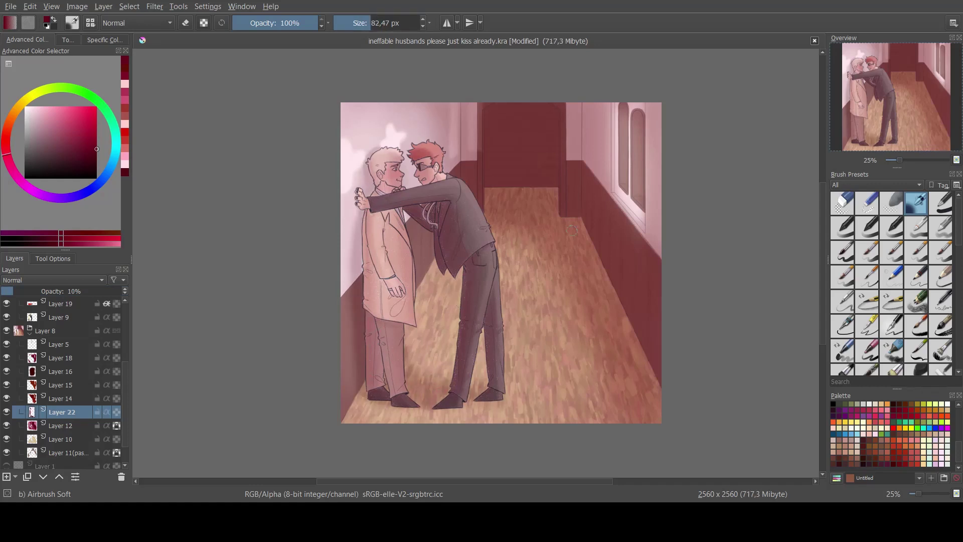
- Enlarge the airbrush to 633.44 px and darken the outer edge of the windowed wall with dark crimson
key(bracketright)
key(bracketright)
key(bracketright)
key(bracketright)
key(bracketright)
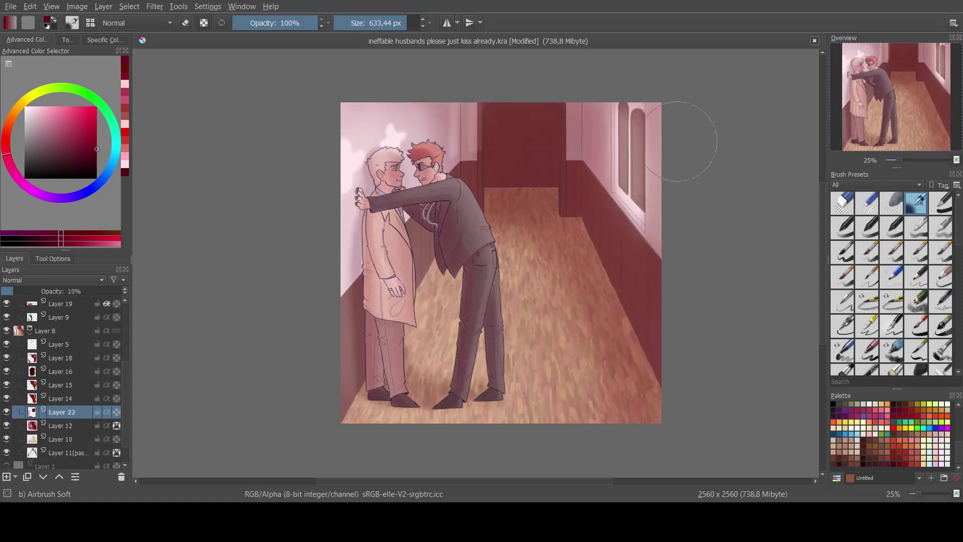
mouse_move(677, 141)
mouse_down()
mouse_move(597, 246)
mouse_move(677, 384)
mouse_up()
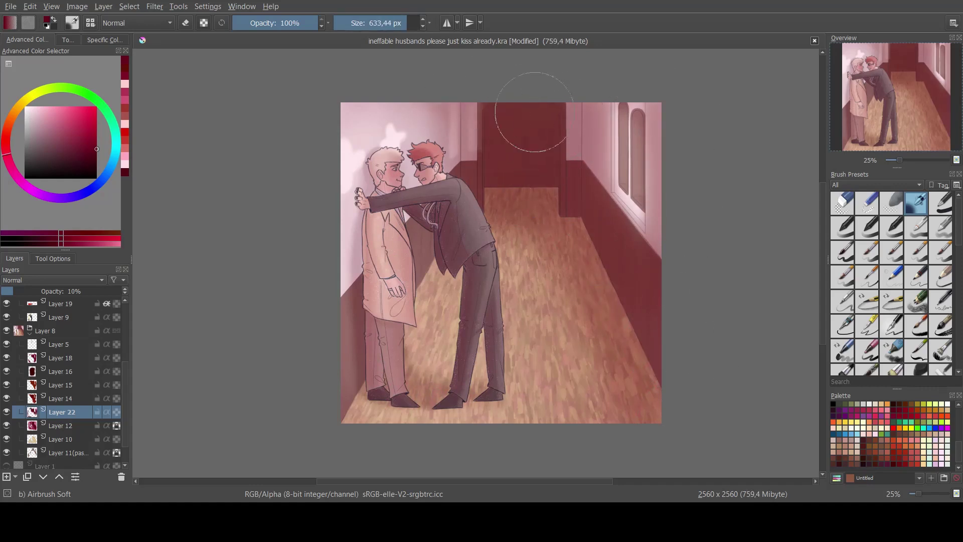
- Add a new layer between Layer 20 and Layer 19 in the figures' group
scroll(65, 381, up, 3)
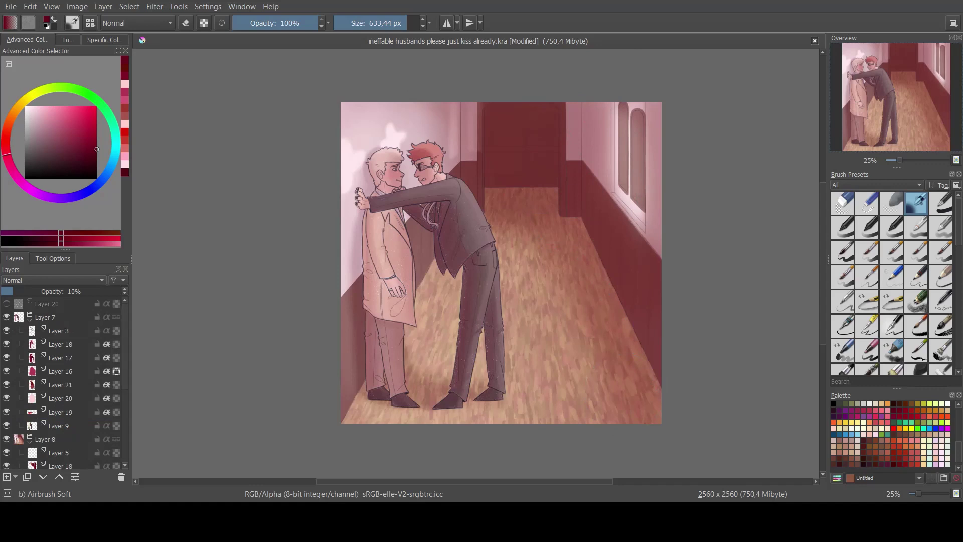
click(60, 398)
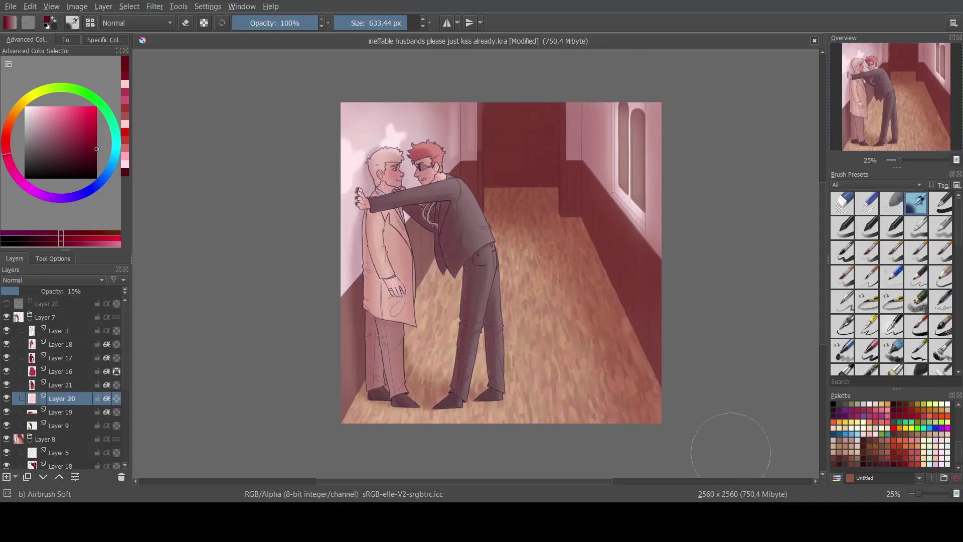
key(Insert)
scroll(916, 251, down, 2)
scroll(916, 250, up, 2)
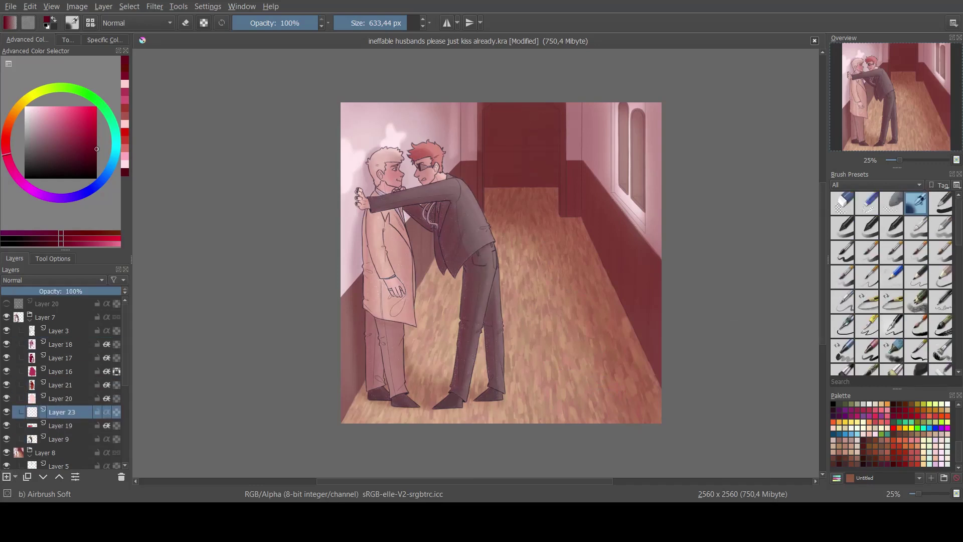
- At 20% layer opacity with inherited alpha, paint very light pink highlights on both figures' clothes using the 40 px Basic-3 Flow brush
click(916, 228)
click(125, 164)
drag(59, 291, 25, 291)
mouse_move(449, 176)
mouse_down()
mouse_move(493, 241)
mouse_move(495, 283)
mouse_move(467, 401)
mouse_up()
click(107, 412)
drag(504, 368, 499, 267)
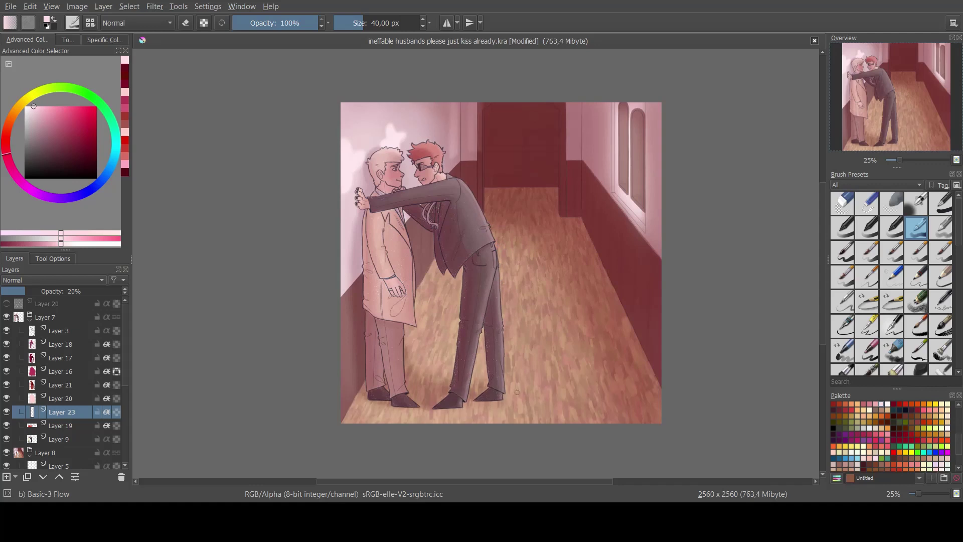
mouse_move(404, 329)
mouse_down()
mouse_move(406, 391)
mouse_move(416, 406)
mouse_up()
drag(384, 235, 387, 270)
- Speckle both figures' clothing with near-white dots using the Basic-5 Size Opacity brush at 10.08 px and touch up the leaning figure's collar
key(l)
key(slash)
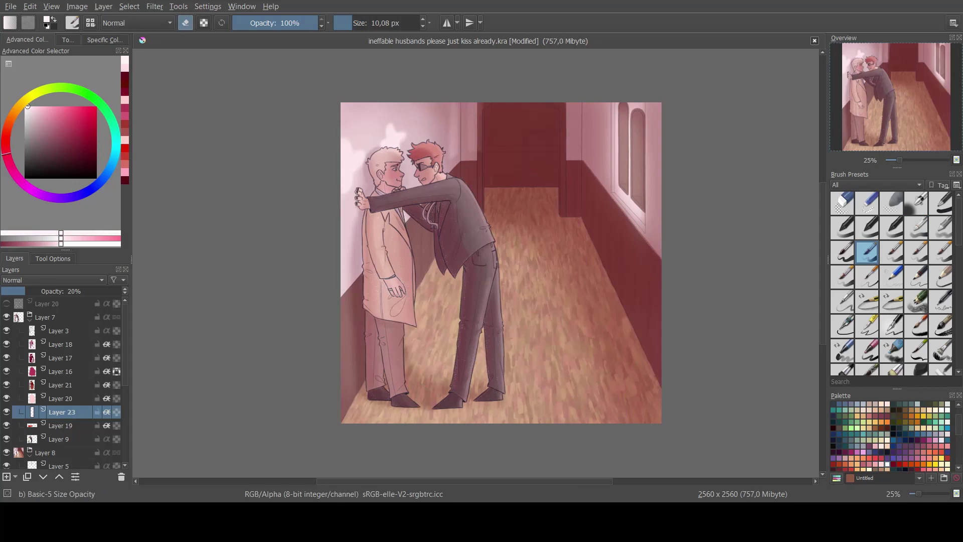
key(e)
key(plus)
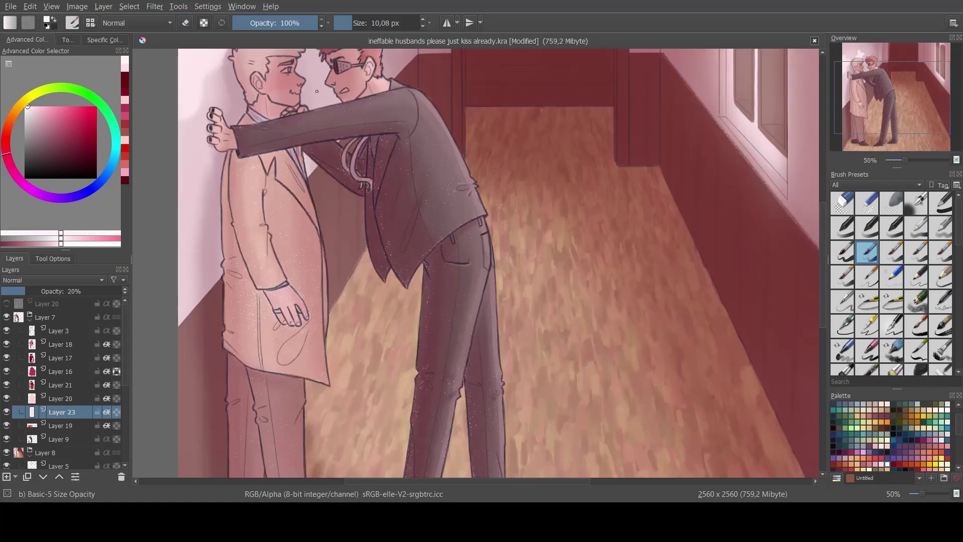
click(259, 248)
drag(265, 248, 274, 153)
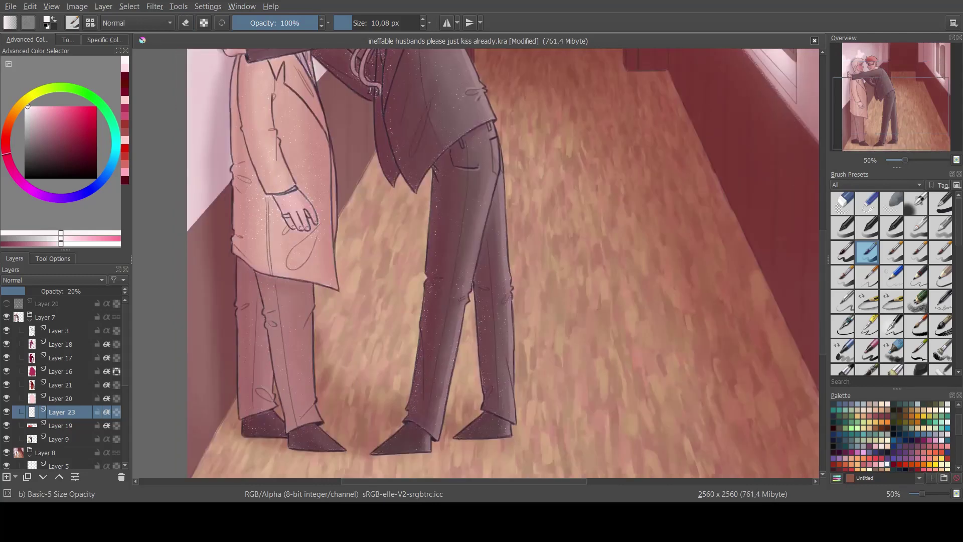
scroll(504, 263, up, 4)
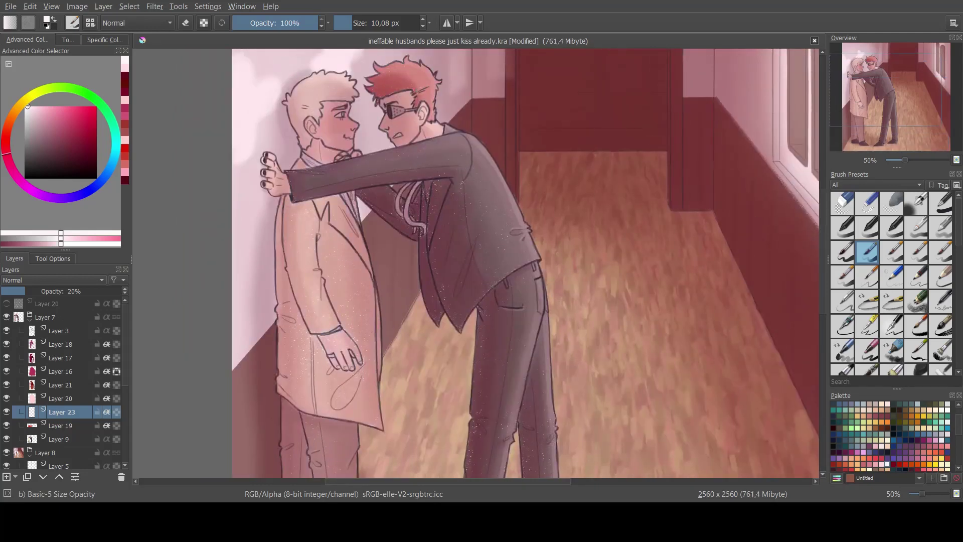
drag(433, 139, 457, 134)
key(Insert)
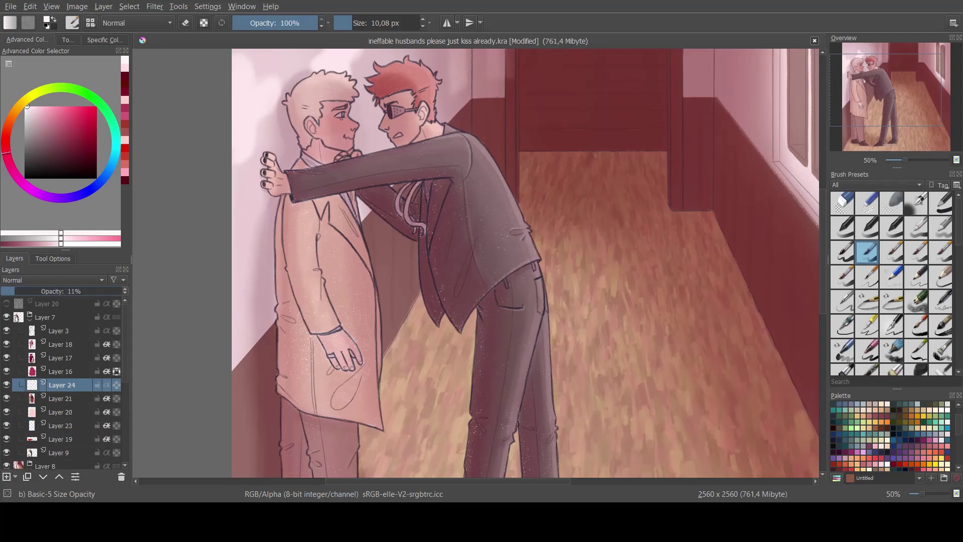
drag(13, 291, 24, 291)
key(ctrl+e)
click(61, 344)
click(61, 357)
key(Insert)
key(ctrl+z)
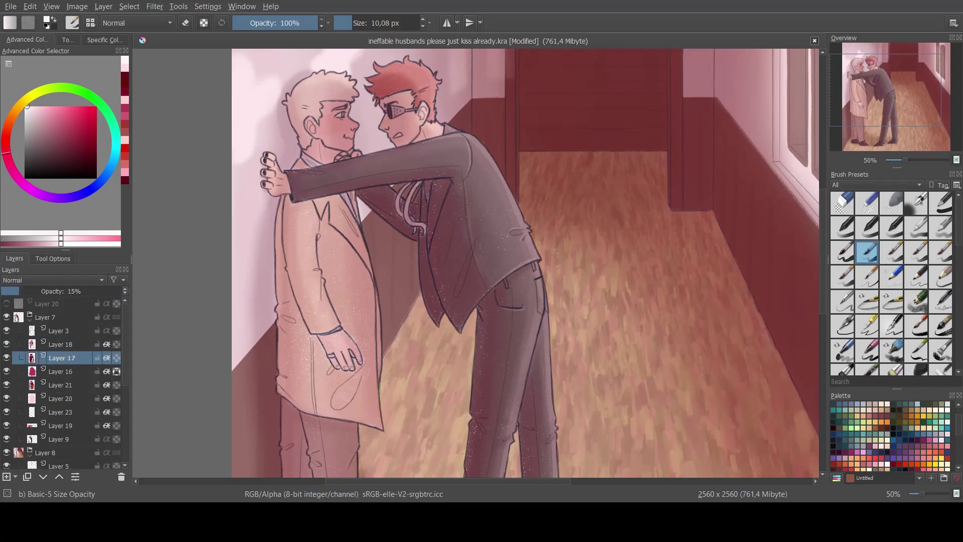
- Add a new layer directly above Layer 21 and set its opacity to 35%
click(61, 385)
key(Insert)
click(37, 291)
click(43, 291)
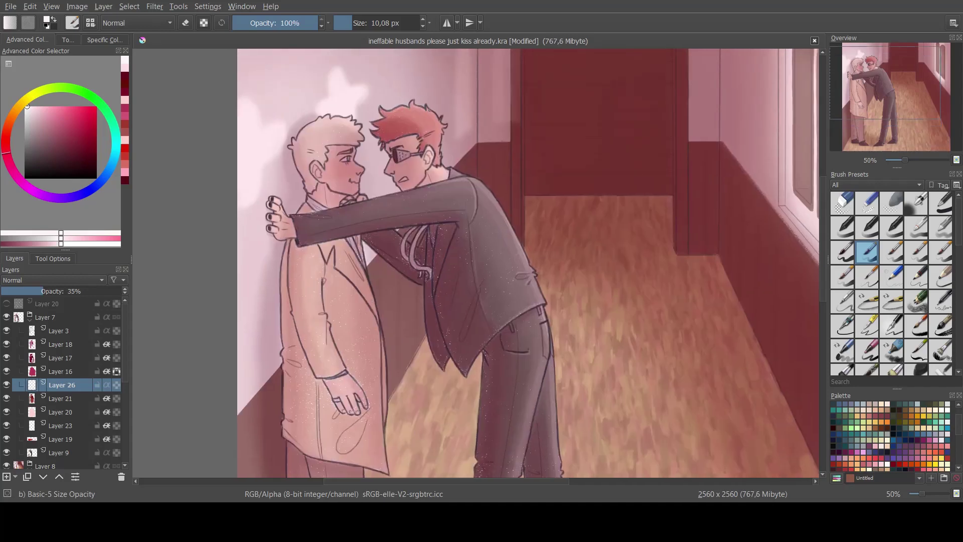
scroll(627, 185, down, 1)
scroll(434, 105, up, 3)
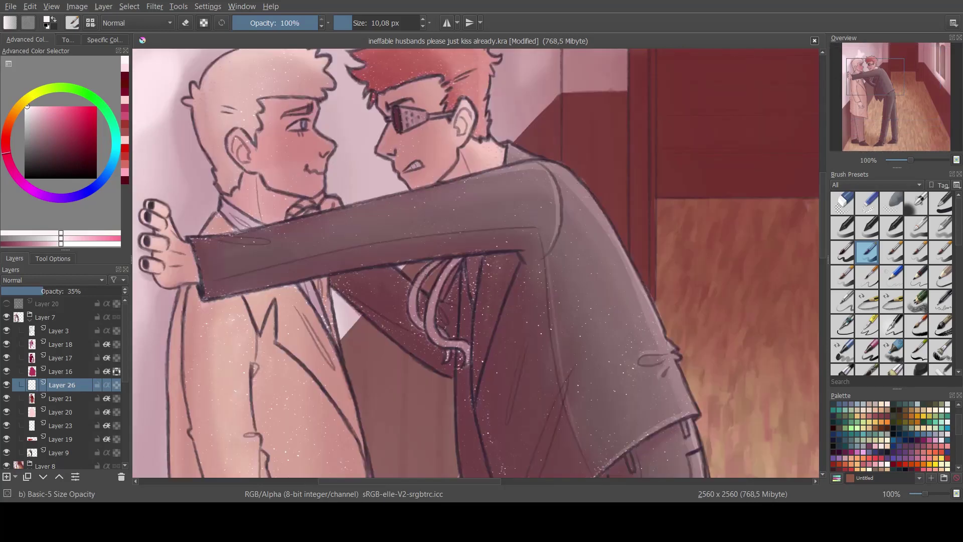